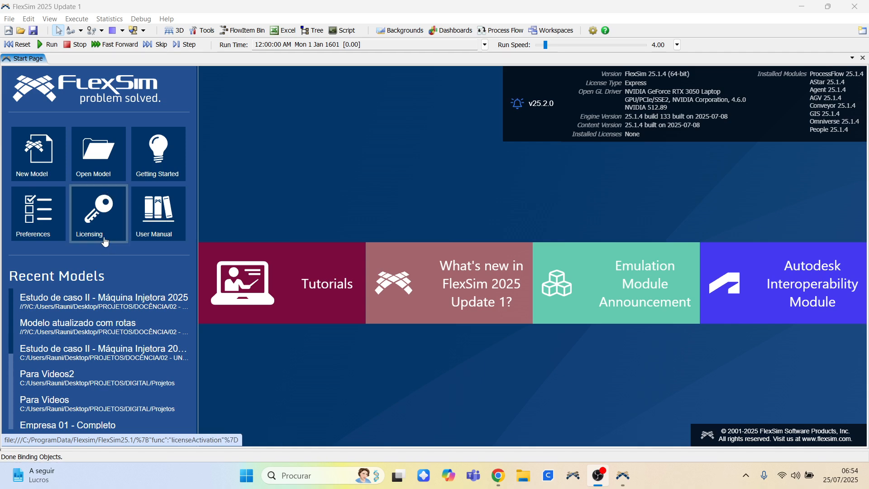
# Create a new model, keeping seconds, meters and liters as the model units.
pyautogui.click(41, 159)
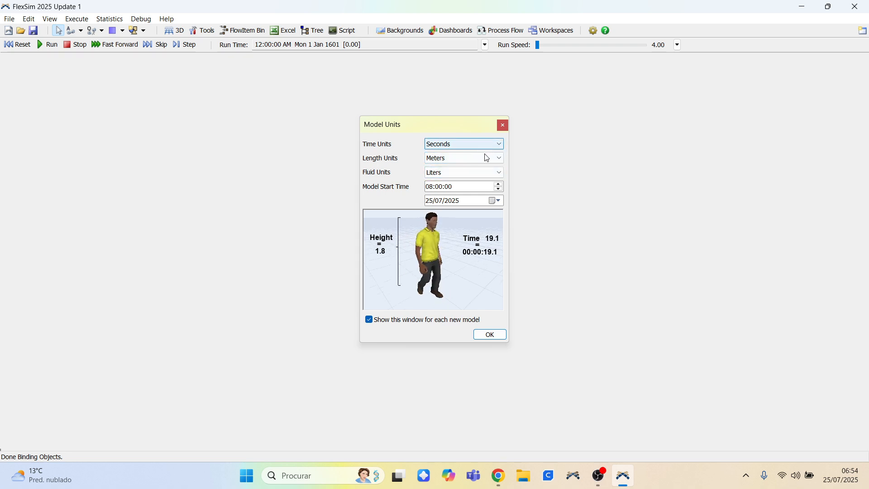
pyautogui.click(499, 144)
pyautogui.click(499, 145)
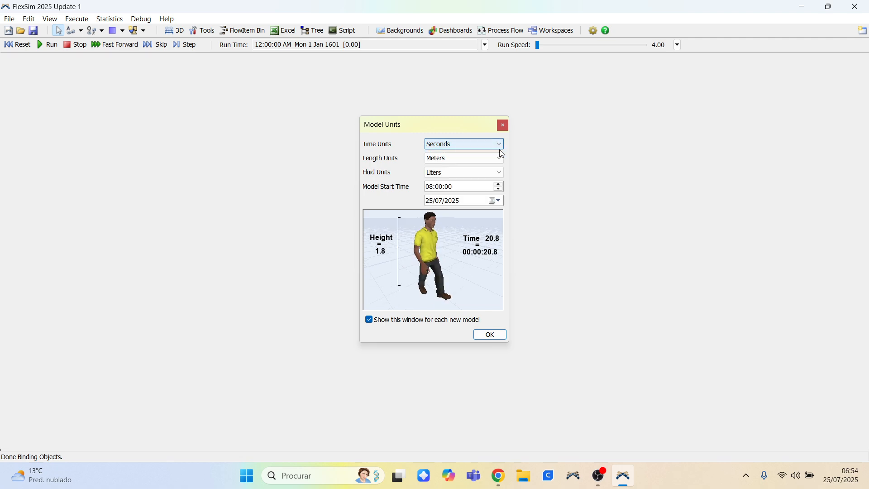
pyautogui.click(500, 158)
pyautogui.click(501, 159)
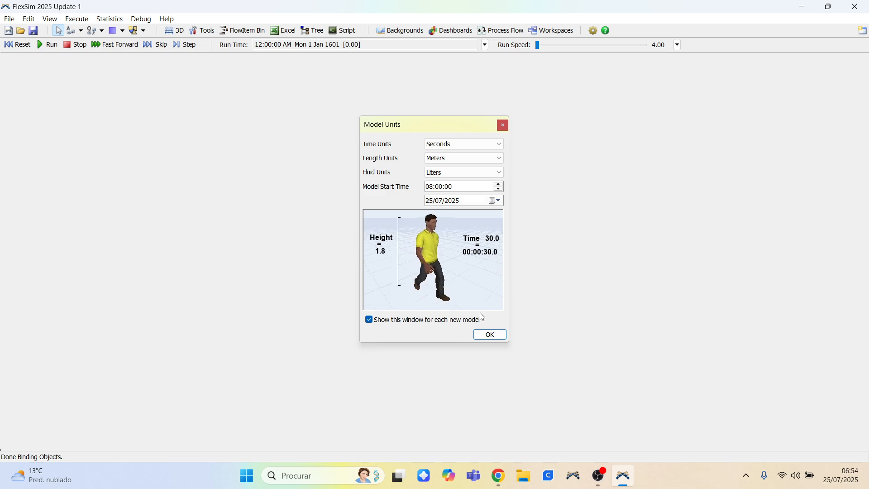
pyautogui.click(491, 336)
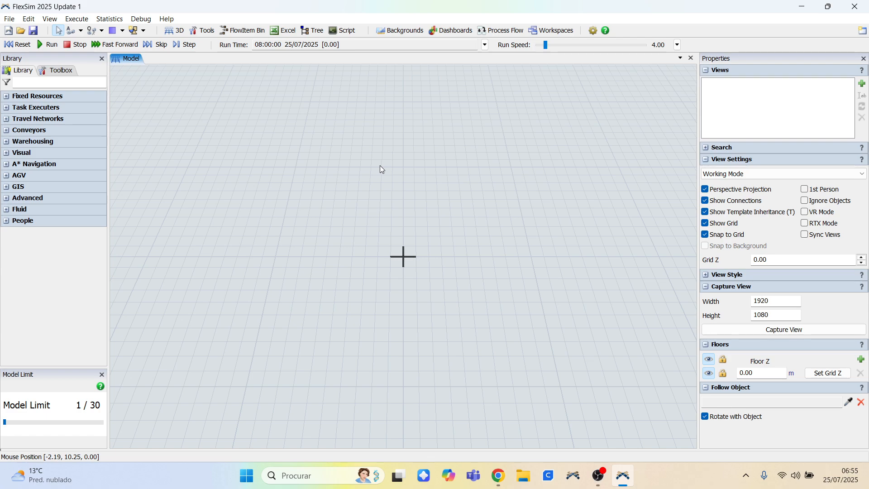
pyautogui.moveTo(382, 169)
pyautogui.mouseDown(button='right')
pyautogui.moveTo(353, 152)
pyautogui.moveTo(413, 156)
pyautogui.moveTo(390, 157)
pyautogui.moveTo(389, 167)
pyautogui.moveTo(380, 154)
pyautogui.moveTo(378, 161)
pyautogui.mouseUp(button='right')
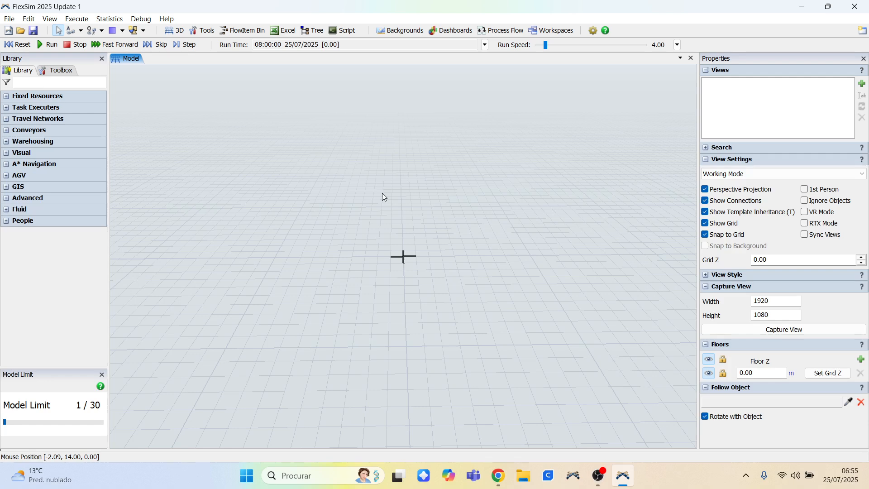
pyautogui.rightClick(382, 193)
pyautogui.moveTo(368, 158); pyautogui.dragTo(371, 165)
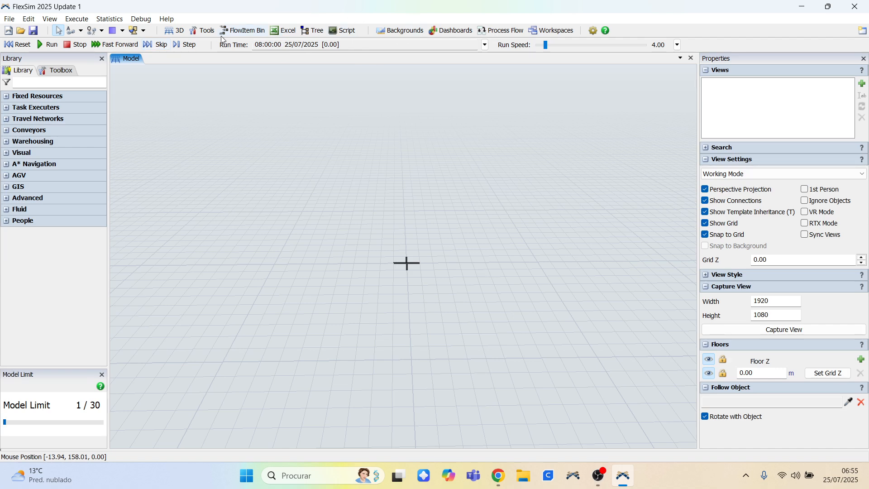
# Expand the Fixed Resources, Task Executers and Travel Networks library groups.
pyautogui.click(7, 97)
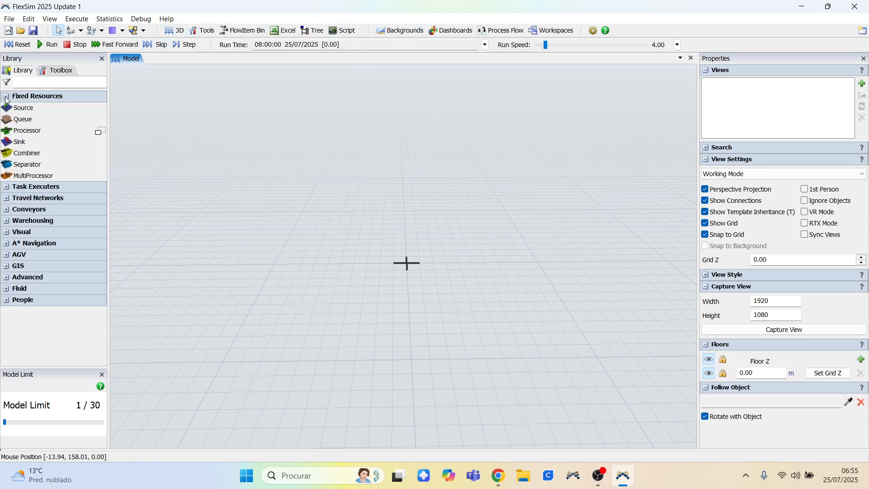
pyautogui.click(5, 188)
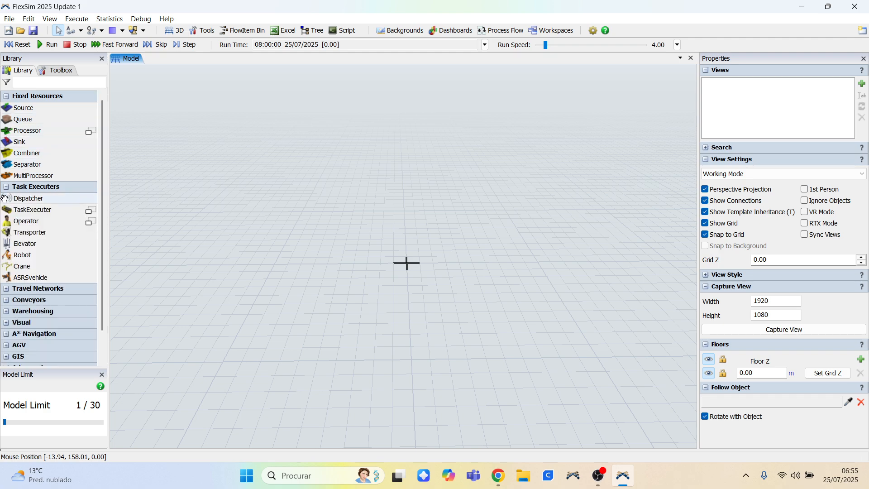
pyautogui.click(6, 289)
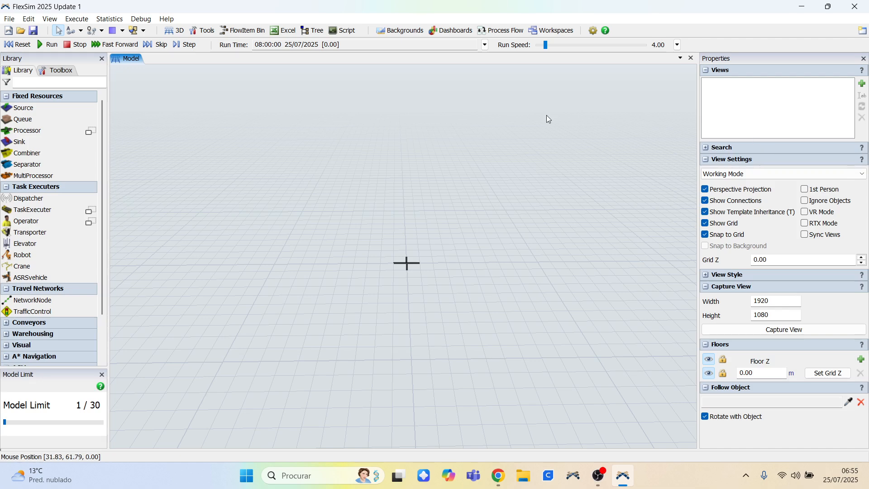
pyautogui.click(8, 20)
pyautogui.click(29, 20)
pyautogui.click(49, 19)
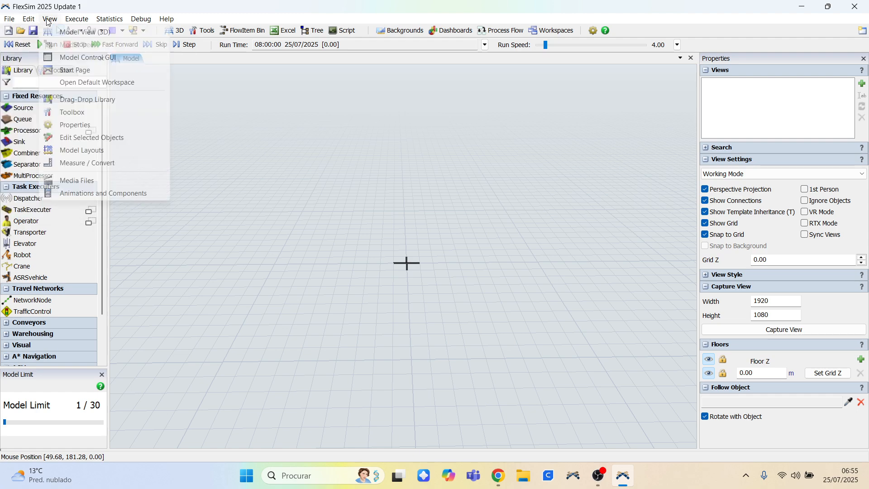
pyautogui.click(70, 20)
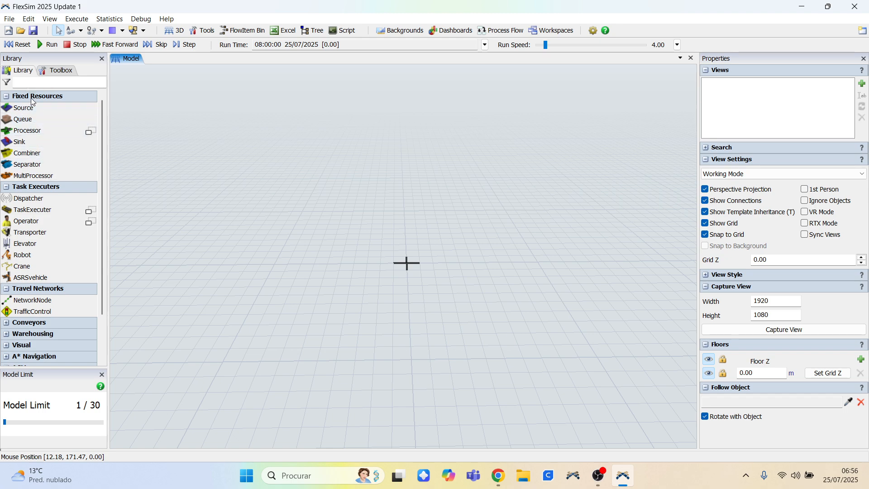
# Place a Source object in the model.
pyautogui.click(21, 109)
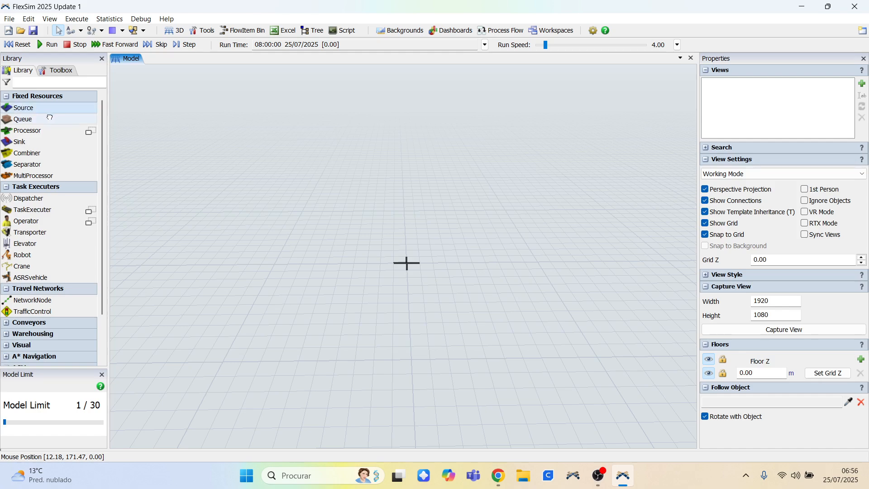
pyautogui.click(344, 257)
pyautogui.scroll(4, 369, 259)
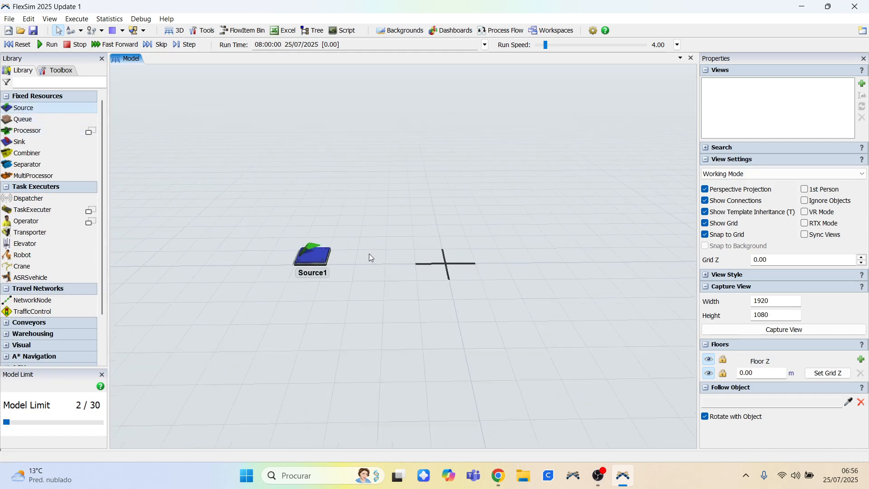
# Place a Queue and a Processor in a row to the right of the Source.
pyautogui.moveTo(370, 258); pyautogui.dragTo(302, 238)
pyautogui.click(21, 120)
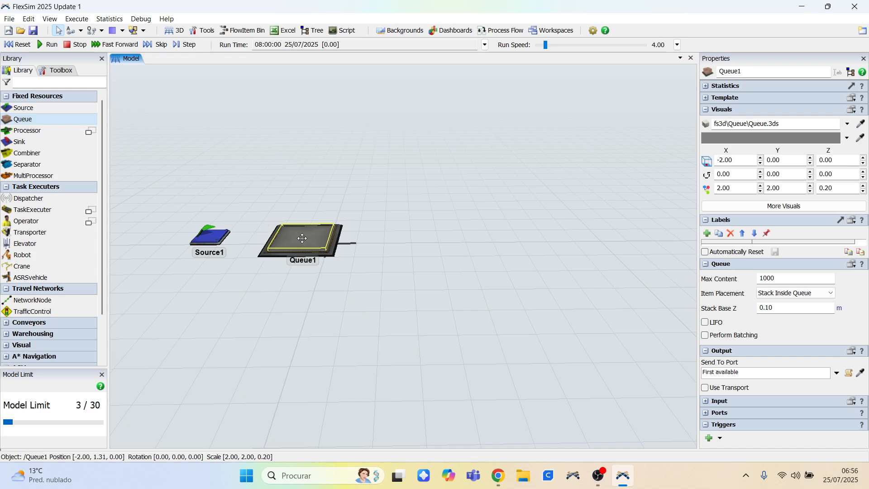
pyautogui.click(42, 134)
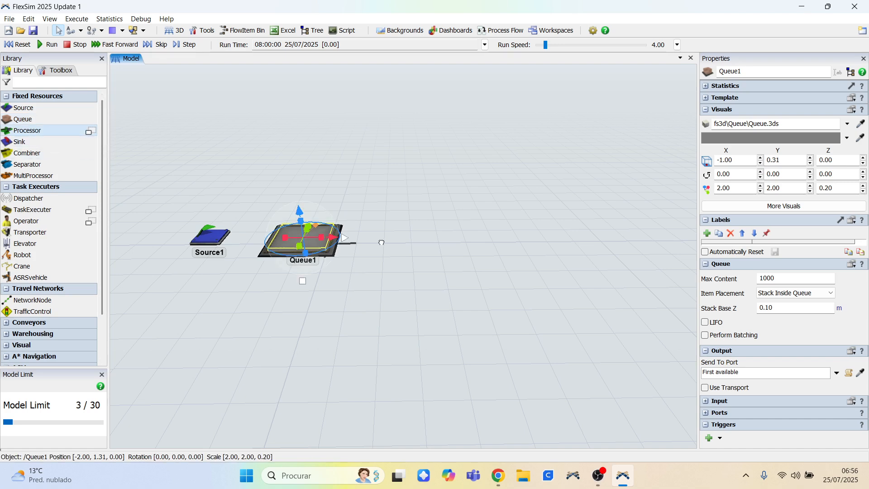
pyautogui.moveTo(382, 243)
pyautogui.mouseDown()
pyautogui.moveTo(396, 235)
pyautogui.moveTo(389, 233)
pyautogui.mouseUp()
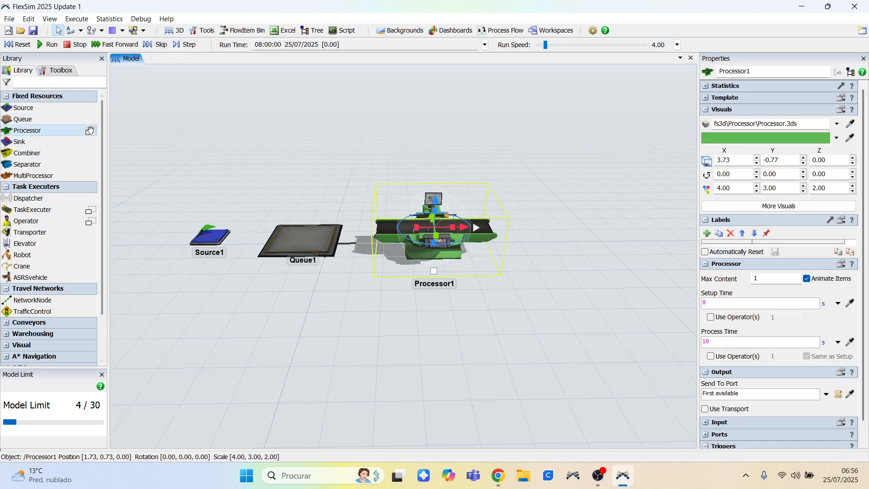
# Add a second Queue to the right of the Processor.
pyautogui.click(91, 131)
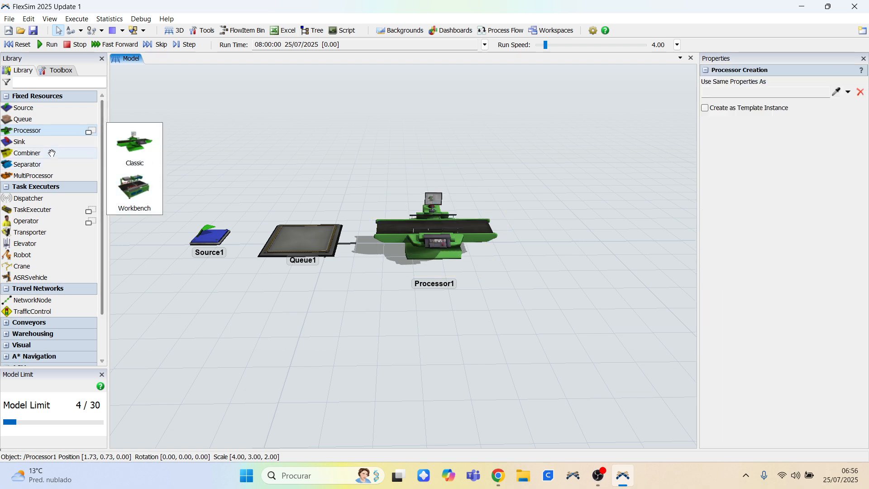
pyautogui.click(35, 142)
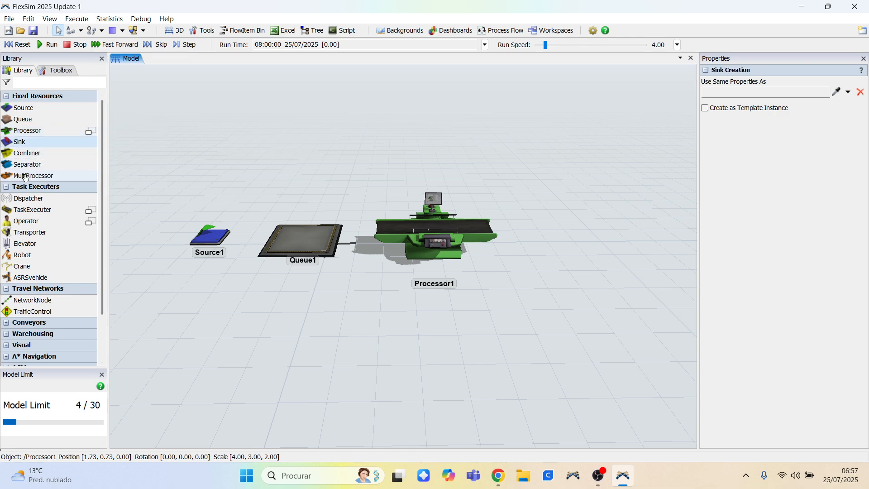
pyautogui.moveTo(26, 120); pyautogui.dragTo(420, 203)
pyautogui.moveTo(511, 218); pyautogui.dragTo(561, 240)
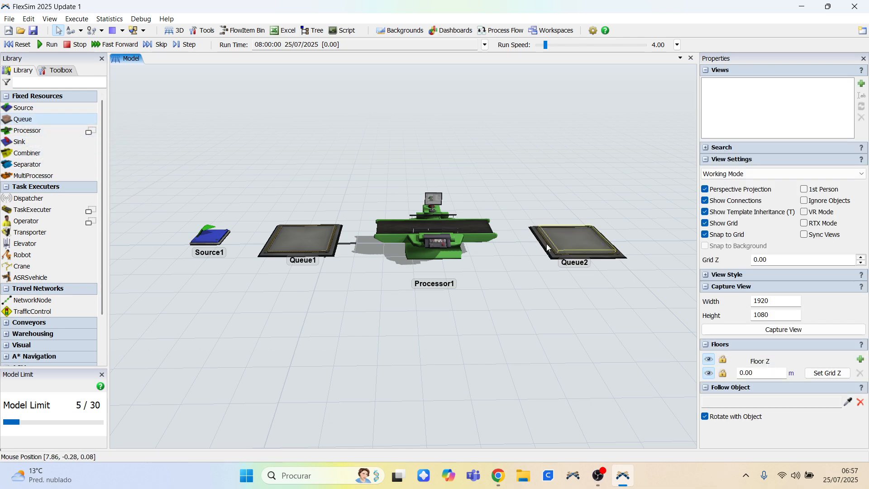
# Nudge the Processor slightly to line it up between the two queues.
pyautogui.click(509, 289)
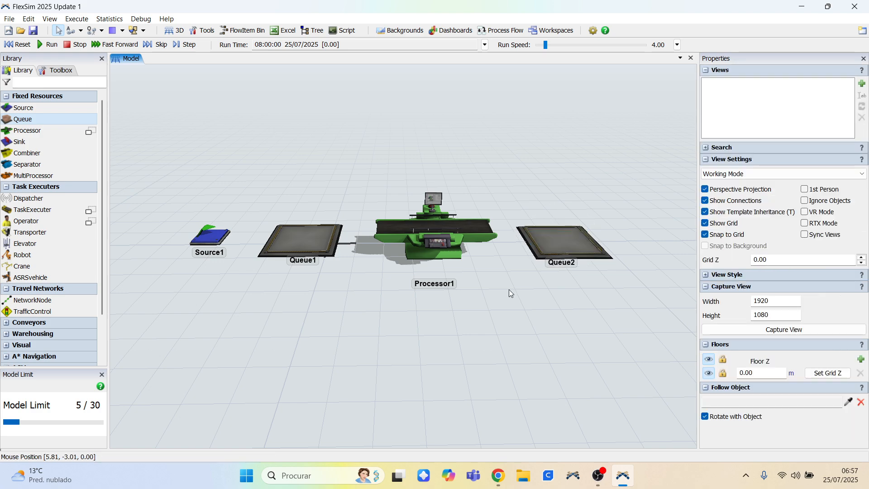
pyautogui.moveTo(492, 274); pyautogui.dragTo(493, 294, button='right')
pyautogui.click(433, 258)
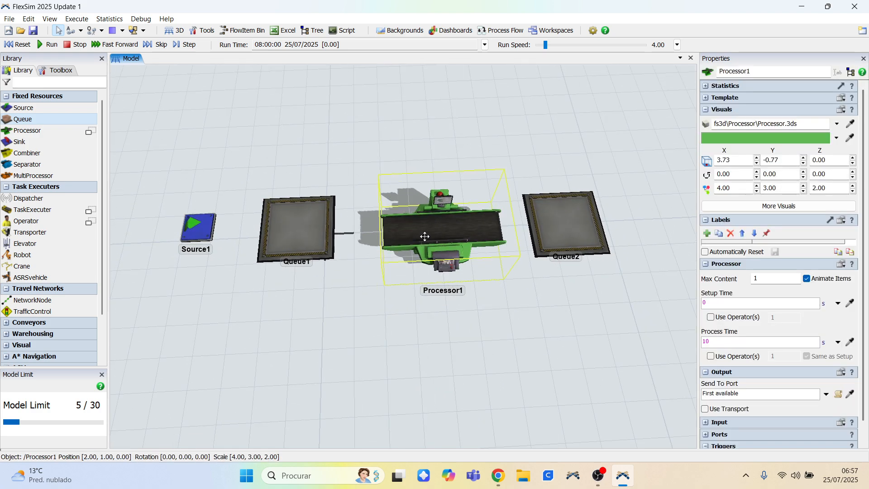
pyautogui.moveTo(355, 292); pyautogui.dragTo(302, 262)
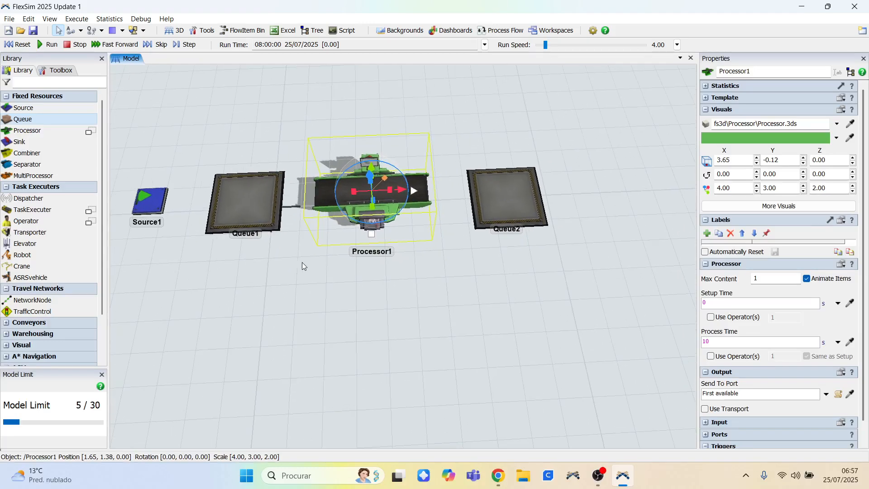
pyautogui.moveTo(303, 262)
pyautogui.mouseDown(button='right')
pyautogui.moveTo(311, 239)
pyautogui.moveTo(305, 250)
pyautogui.mouseUp(button='right')
pyautogui.scroll(-4, 224, 156)
pyautogui.moveTo(273, 162); pyautogui.dragTo(341, 167)
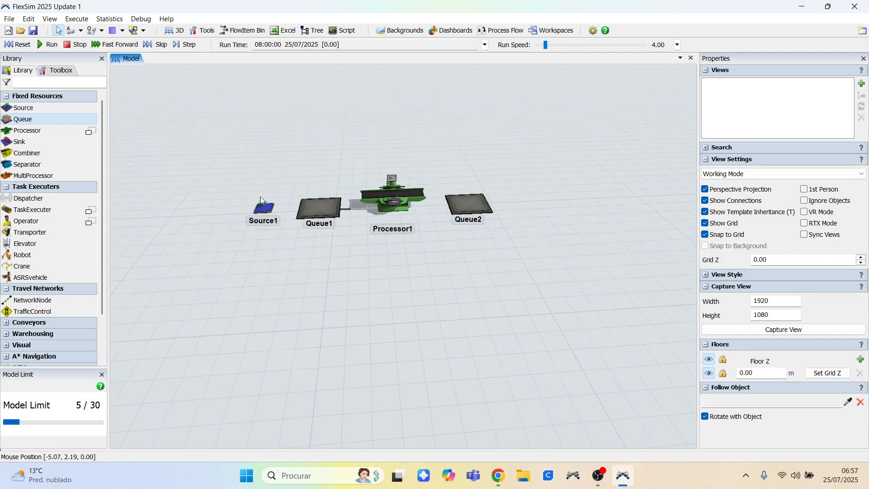
pyautogui.scroll(3, 430, 261)
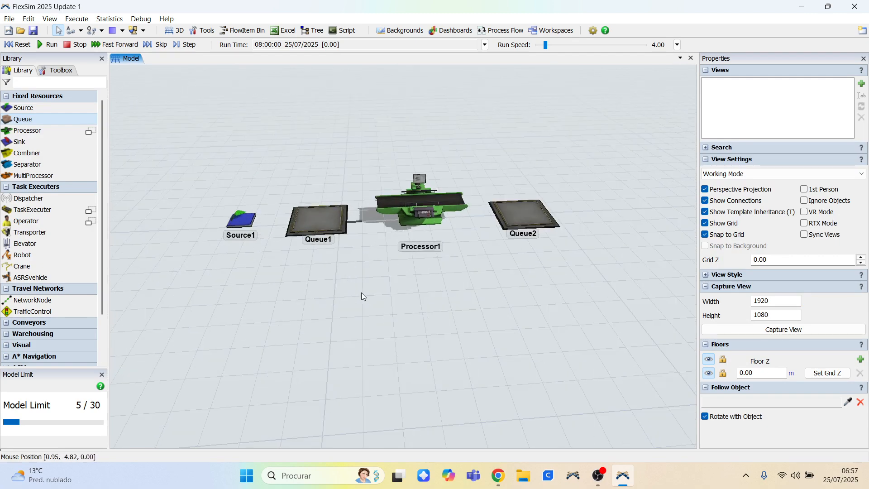
pyautogui.moveTo(365, 288); pyautogui.dragTo(368, 293, button='right')
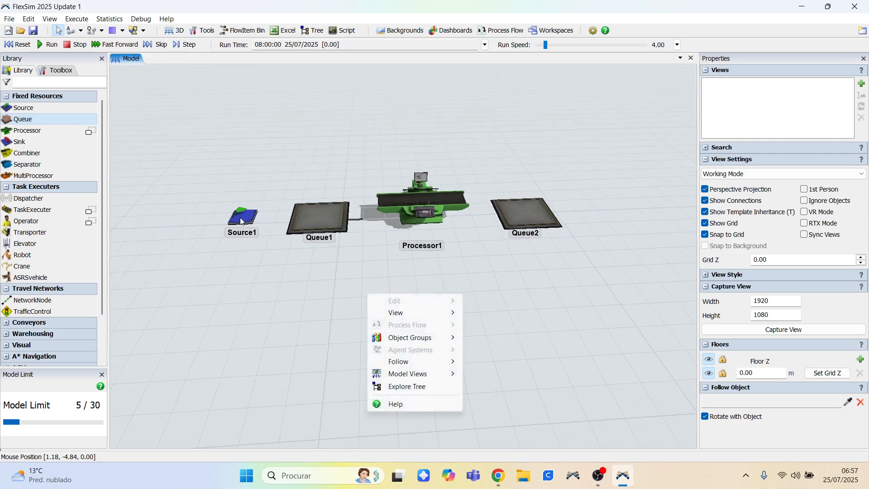
# Reposition the Source in line with the row of queues and the Processor.
pyautogui.moveTo(240, 222); pyautogui.dragTo(236, 276)
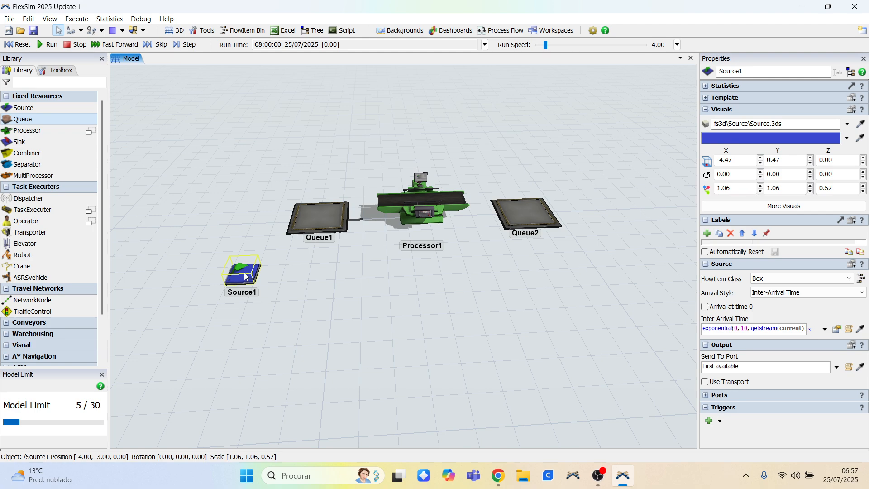
pyautogui.click(278, 283)
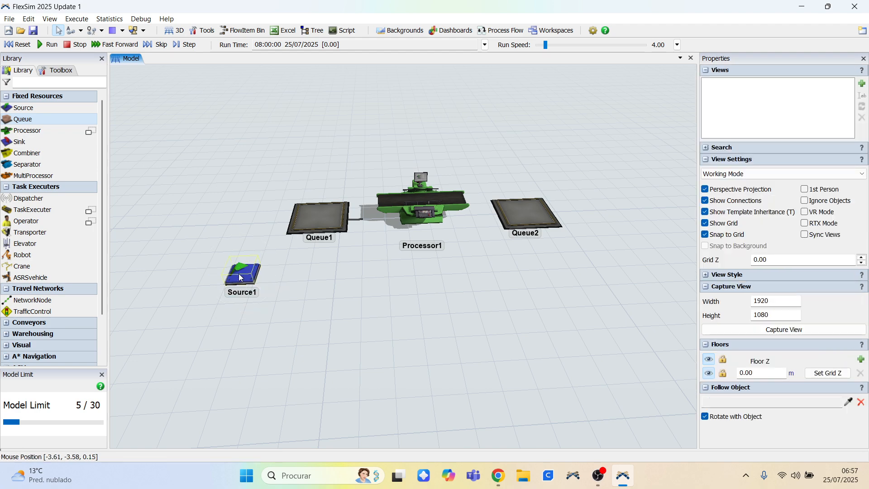
pyautogui.moveTo(241, 278); pyautogui.dragTo(243, 226)
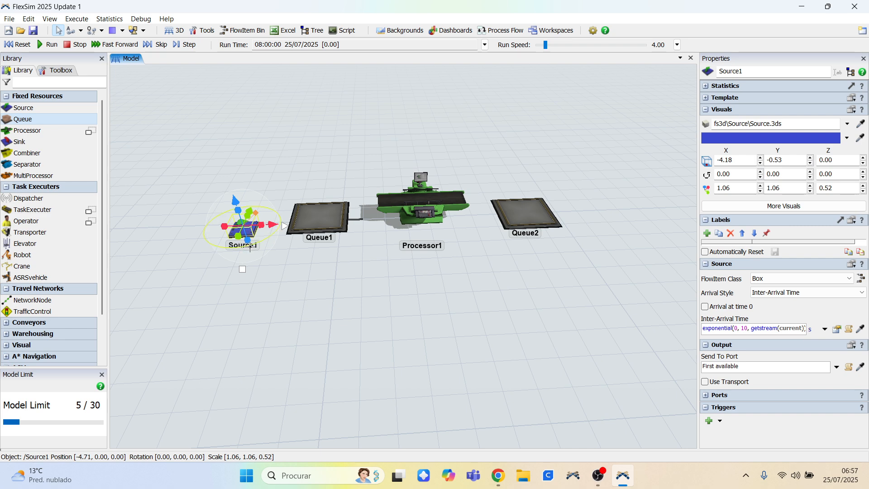
pyautogui.click(232, 270)
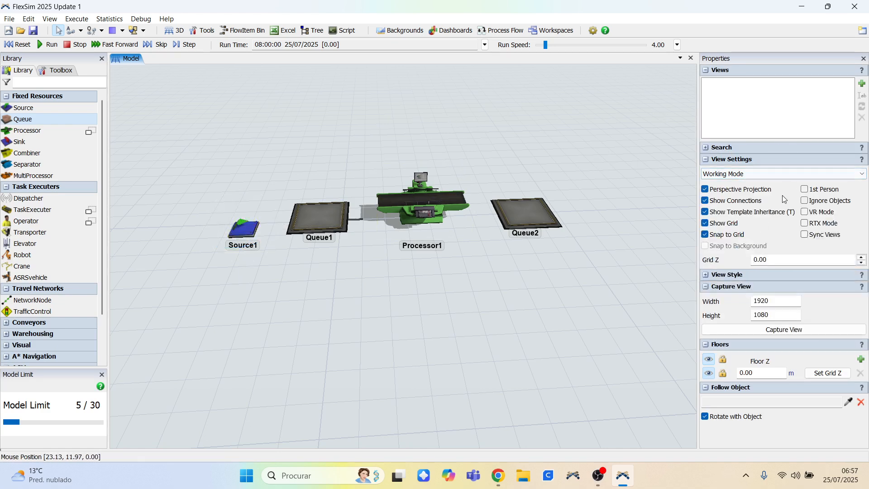
# Select Queue2 and collapse its Visuals, Labels, Queue and Output property sections.
pyautogui.scroll(5, 638, 159)
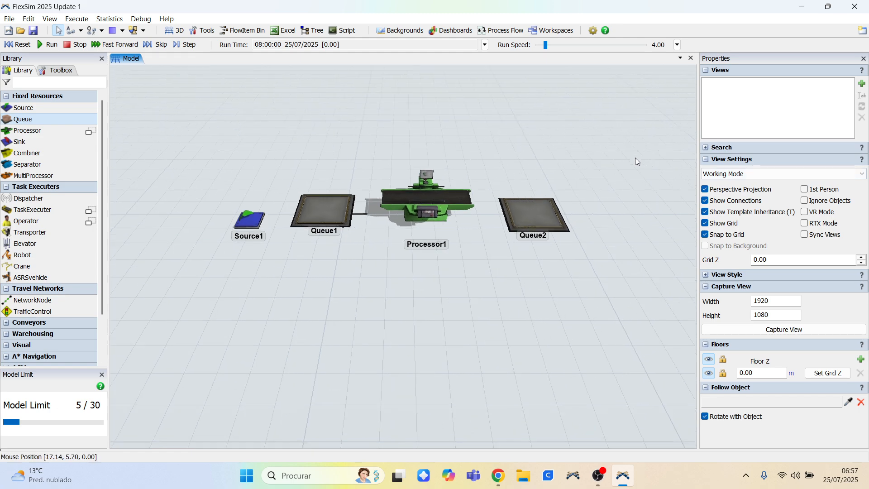
pyautogui.moveTo(623, 201); pyautogui.dragTo(631, 198)
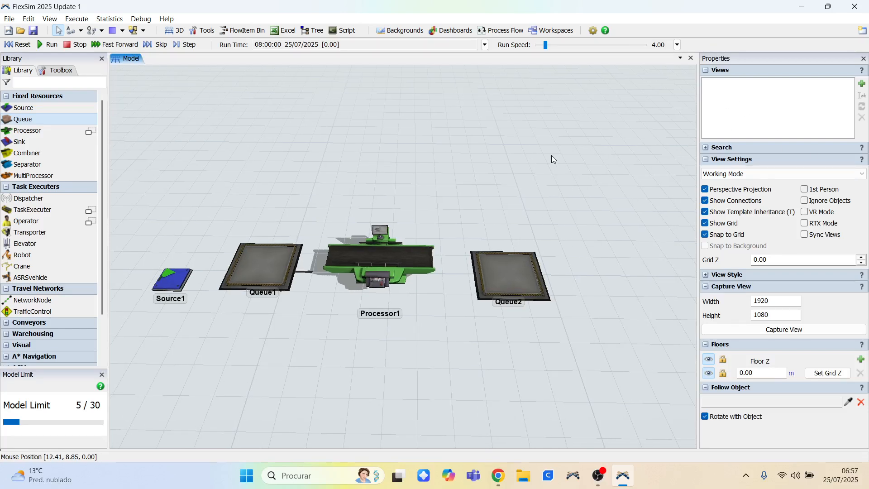
pyautogui.doubleClick(570, 185)
pyautogui.click(517, 277)
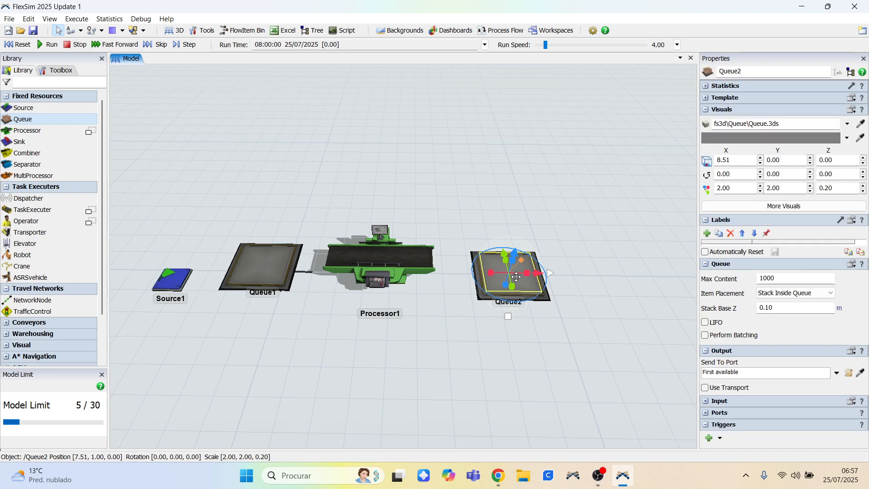
pyautogui.click(706, 109)
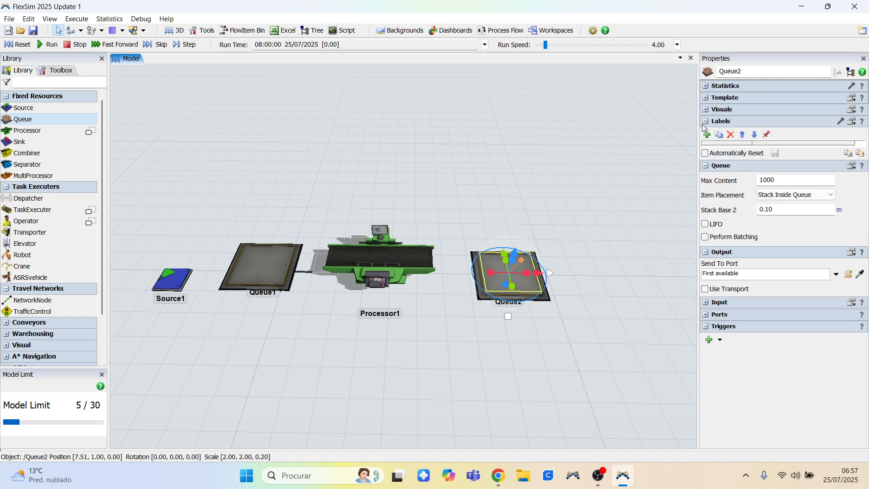
pyautogui.click(704, 122)
pyautogui.click(706, 134)
pyautogui.click(706, 145)
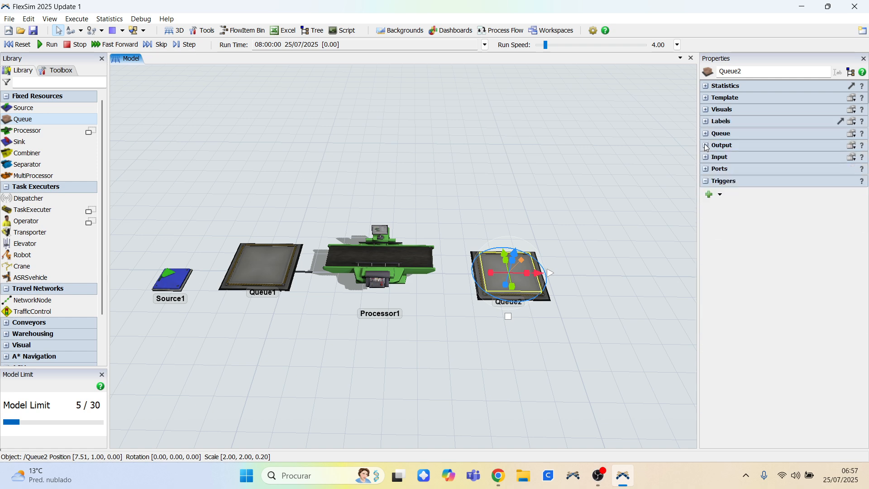
# Select the Processor and collapse its Processor property section.
pyautogui.click(608, 142)
pyautogui.click(353, 251)
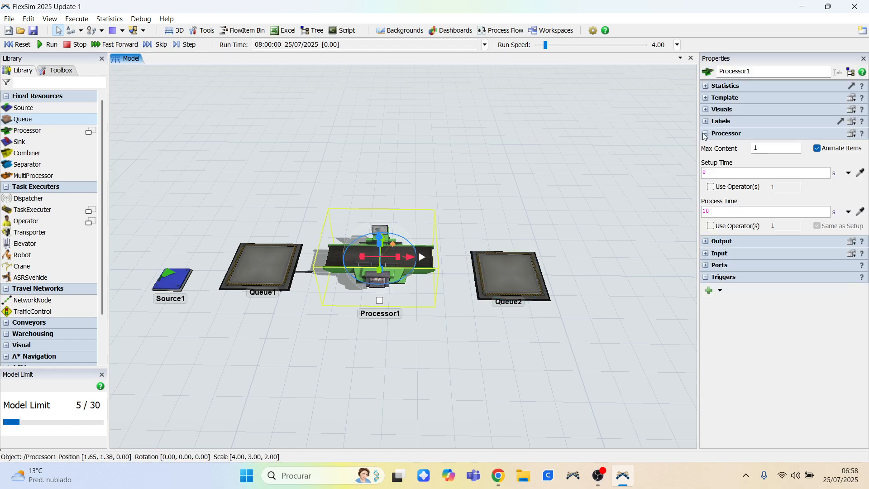
pyautogui.click(705, 134)
pyautogui.click(521, 268)
pyautogui.click(412, 257)
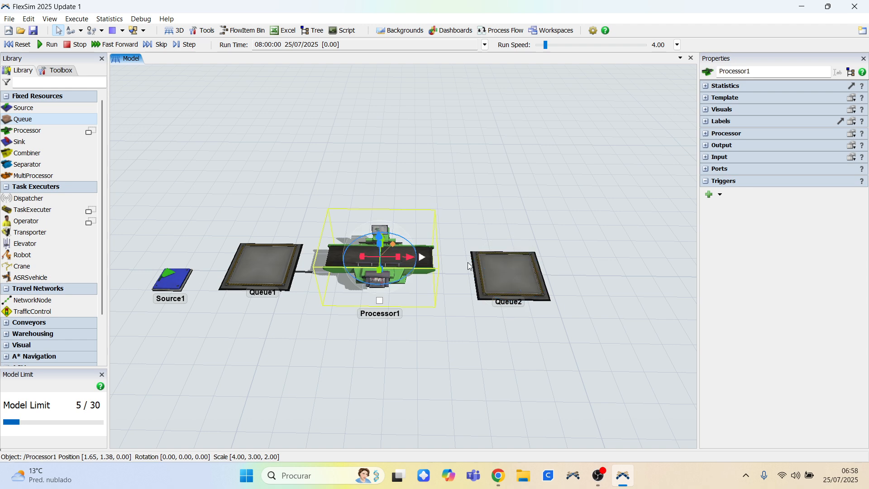
# Select the Source and collapse its Source property section.
pyautogui.click(484, 267)
pyautogui.click(402, 249)
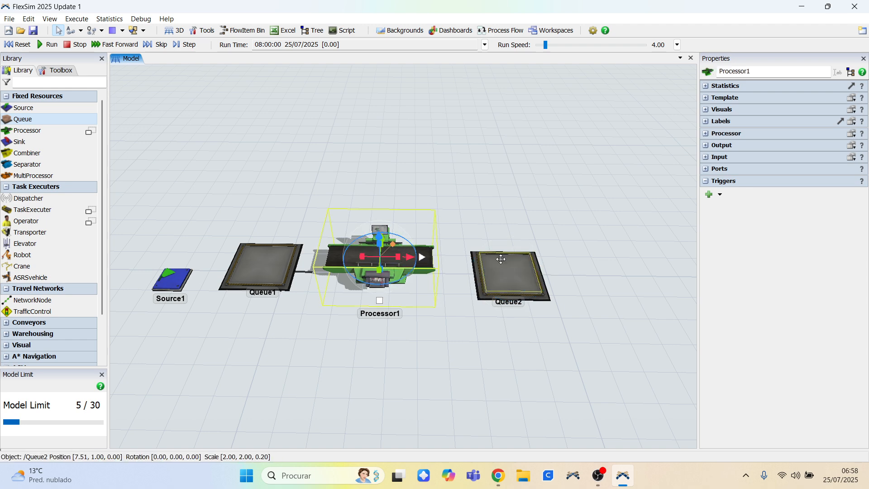
pyautogui.click(501, 259)
pyautogui.click(407, 256)
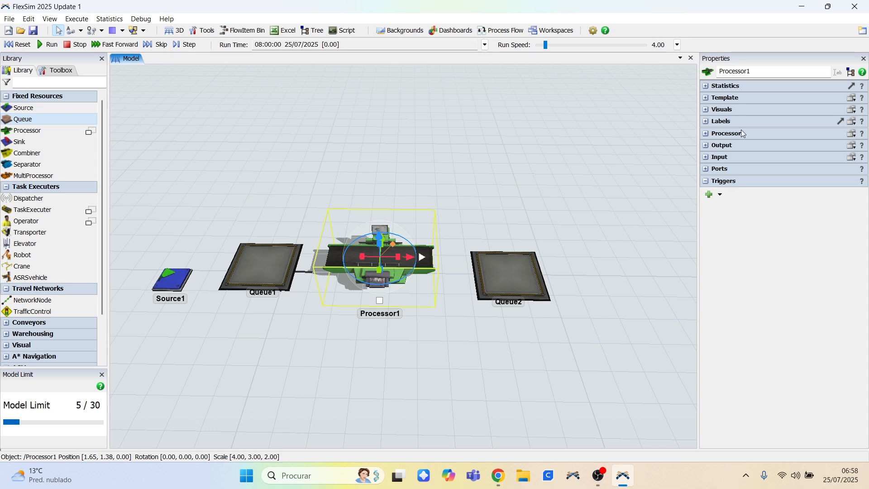
pyautogui.click(246, 266)
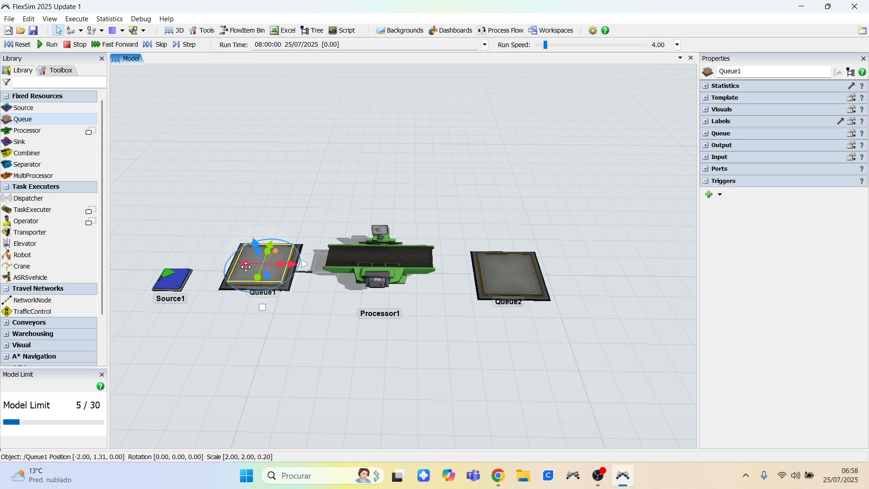
pyautogui.click(418, 253)
pyautogui.click(516, 271)
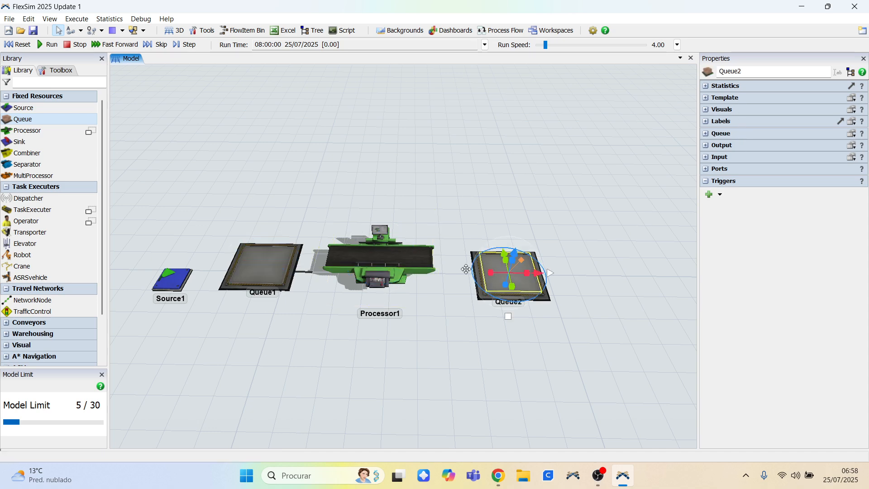
pyautogui.click(172, 279)
pyautogui.click(706, 134)
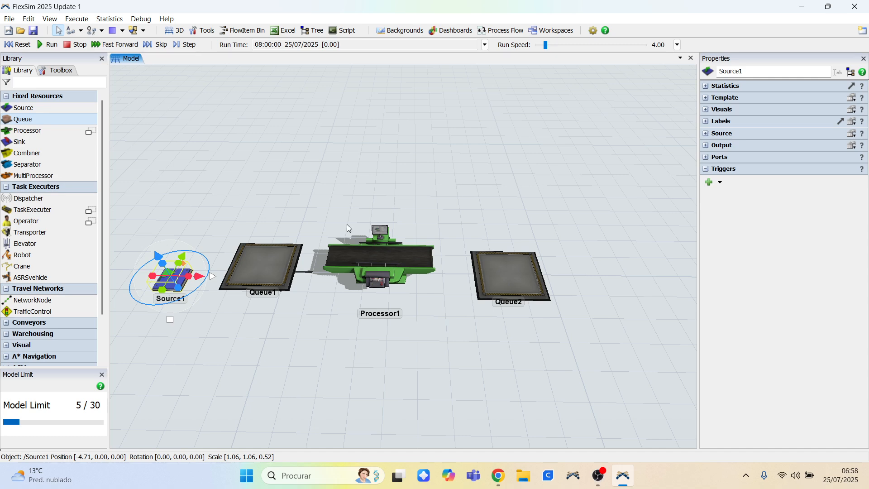
# Nudge Queue1 slightly to line it up with the Source, Processor and Queue2.
pyautogui.click(279, 262)
pyautogui.moveTo(279, 262); pyautogui.dragTo(278, 271)
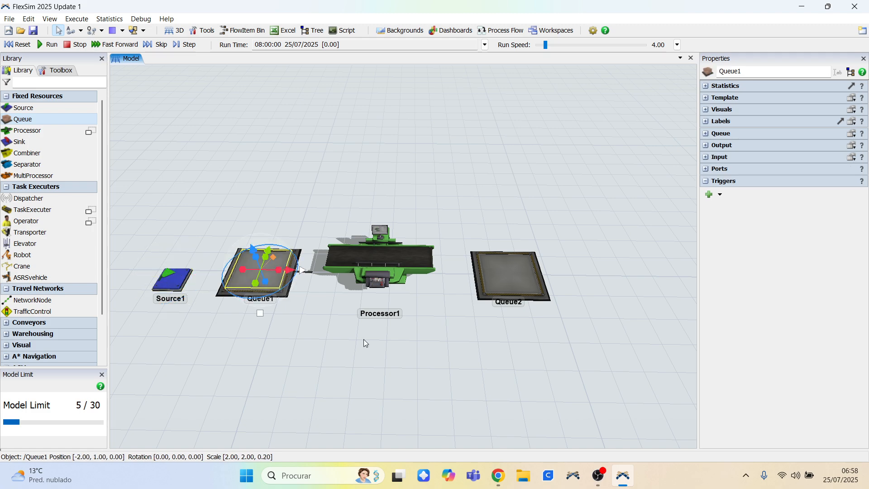
pyautogui.moveTo(364, 339); pyautogui.dragTo(365, 343, button='right')
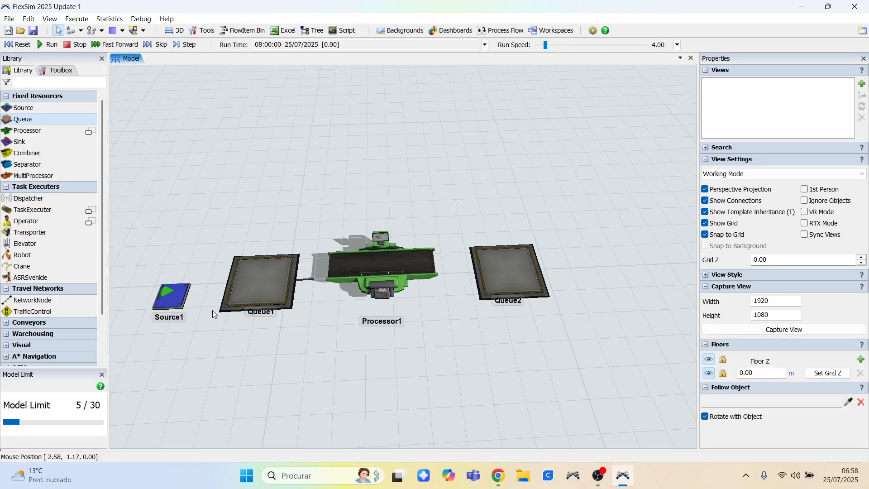
pyautogui.moveTo(272, 336); pyautogui.dragTo(278, 327, button='right')
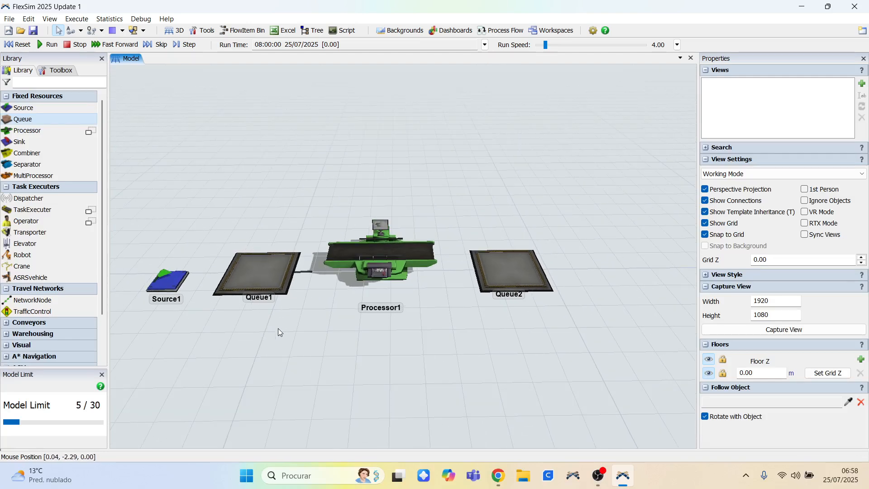
# Select each object in turn and orbit the view to check the layout's alignment.
pyautogui.click(164, 278)
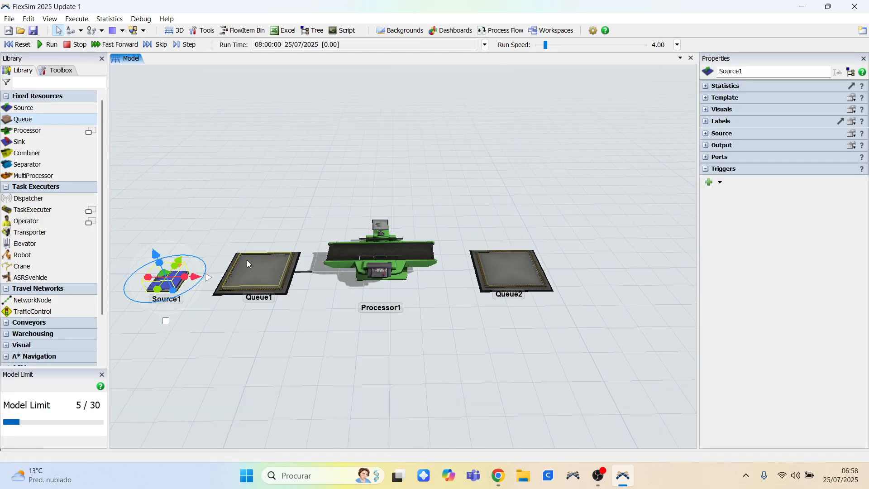
pyautogui.click(247, 261)
pyautogui.click(339, 253)
pyautogui.click(503, 263)
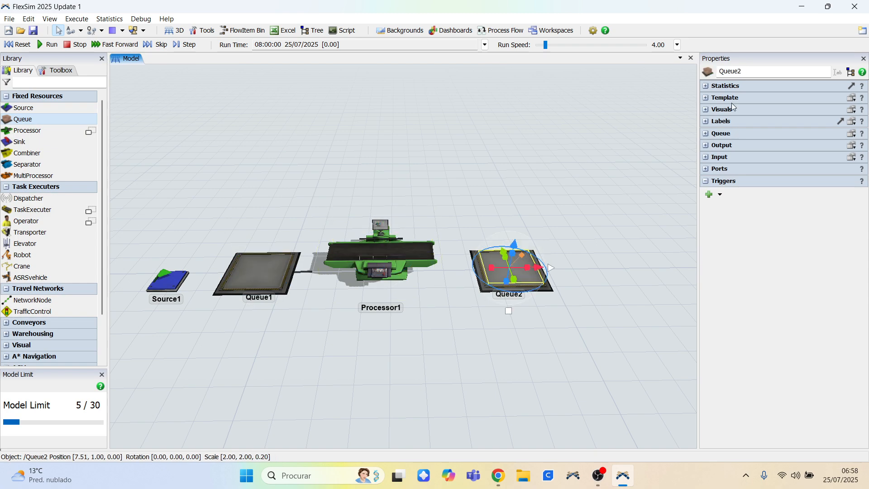
pyautogui.click(597, 189)
pyautogui.moveTo(597, 189); pyautogui.dragTo(592, 203, button='right')
pyautogui.moveTo(592, 204); pyautogui.dragTo(593, 182)
pyautogui.moveTo(593, 182); pyautogui.dragTo(607, 190, button='right')
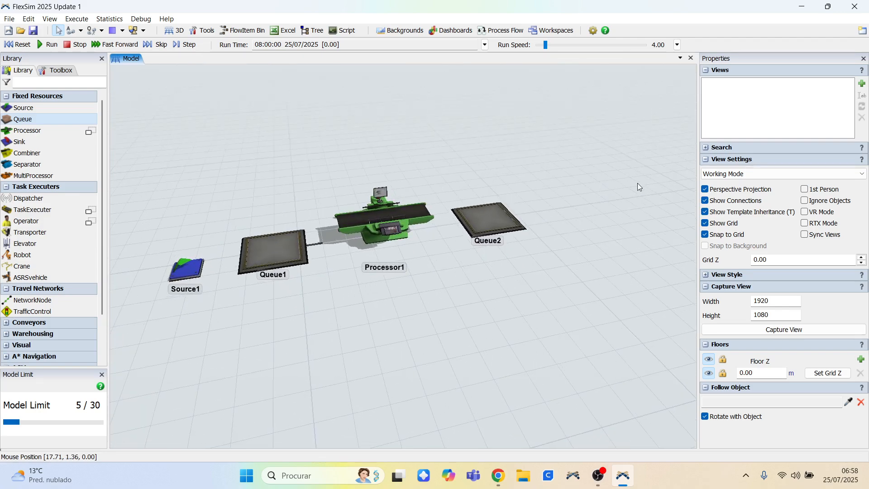
# Toggle perspective projection off and back on.
pyautogui.click(706, 190)
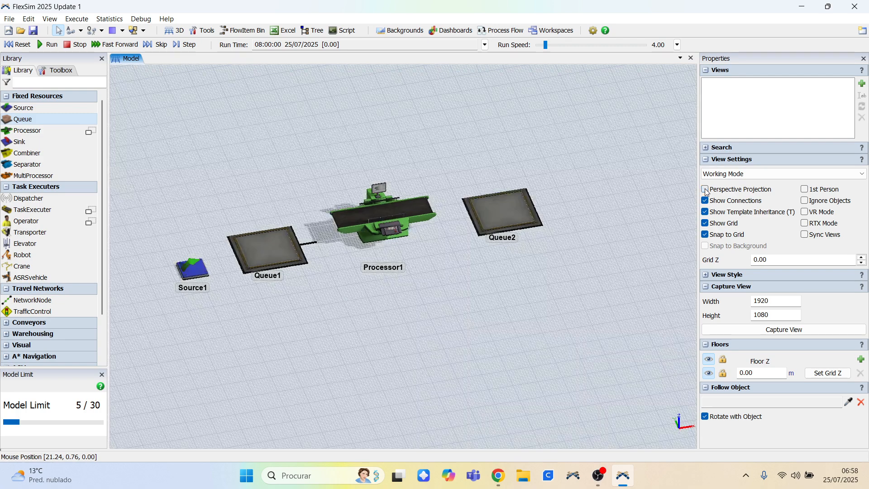
pyautogui.click(706, 190)
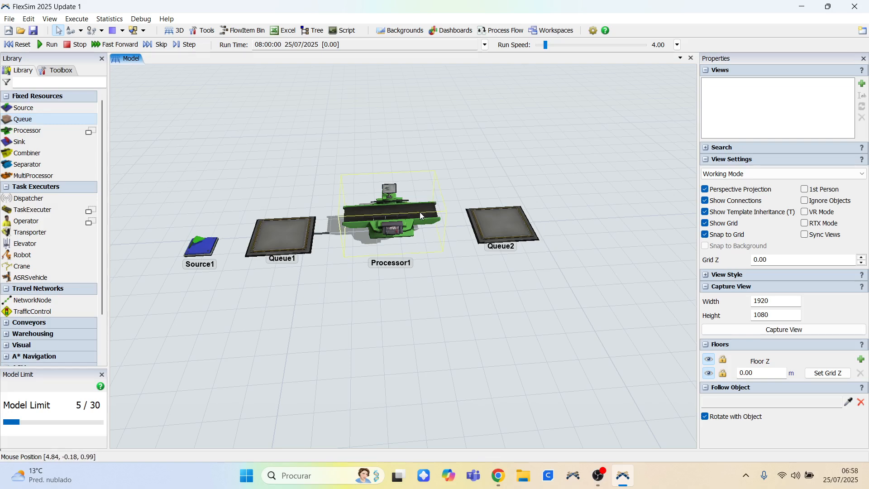
pyautogui.moveTo(420, 211); pyautogui.dragTo(486, 212)
pyautogui.click(596, 201)
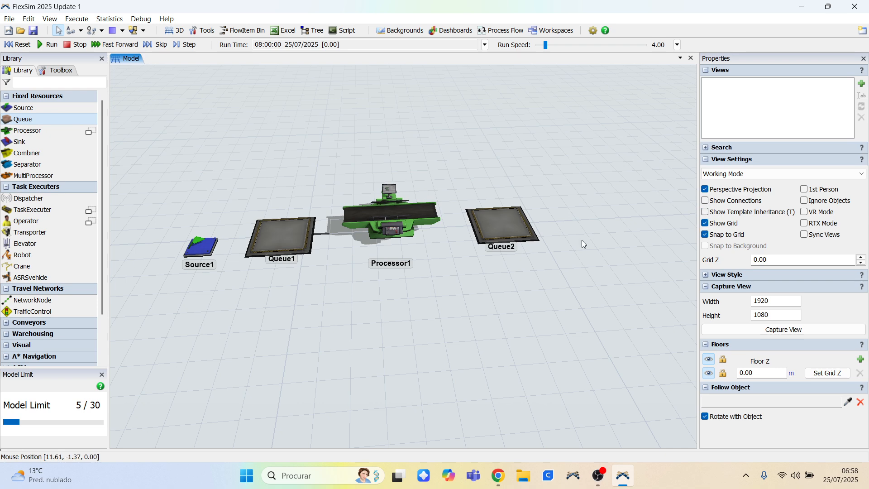
# Turn off the grid display in the view settings.
pyautogui.click(706, 224)
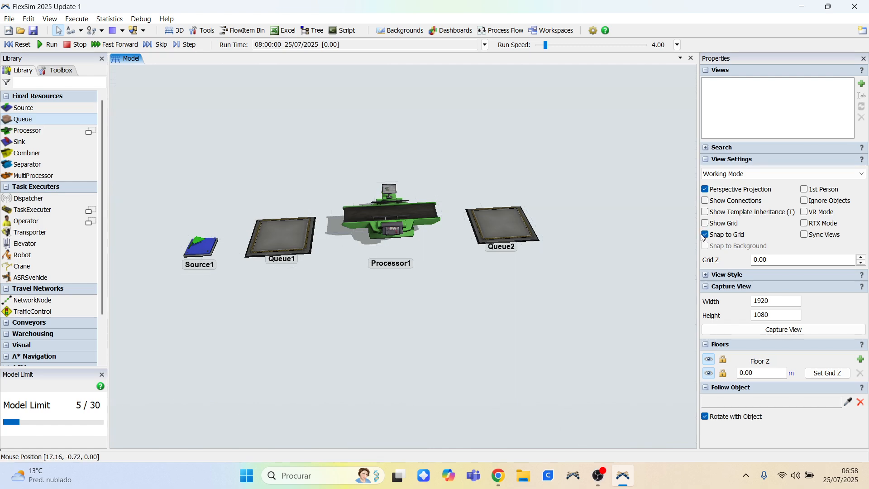
pyautogui.moveTo(657, 251); pyautogui.dragTo(631, 257, button='right')
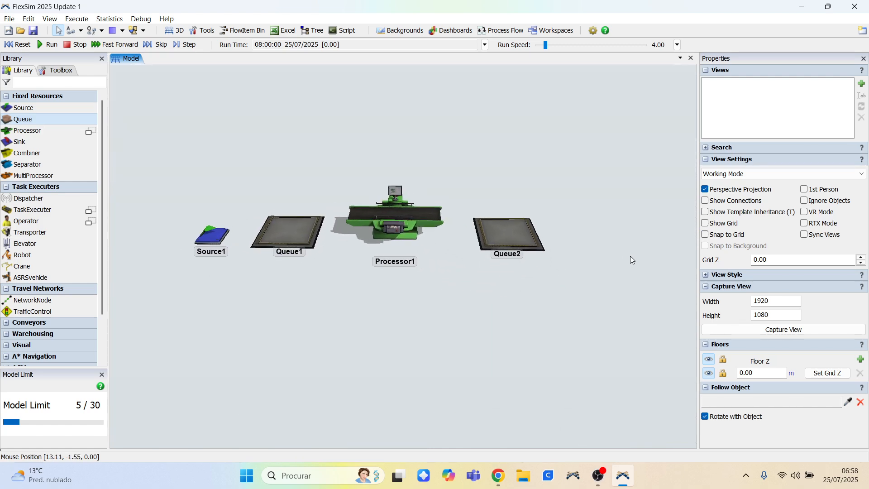
# Try the Show Names and Stats and Show Nothing name styles for the view.
pyautogui.click(707, 275)
pyautogui.click(784, 270)
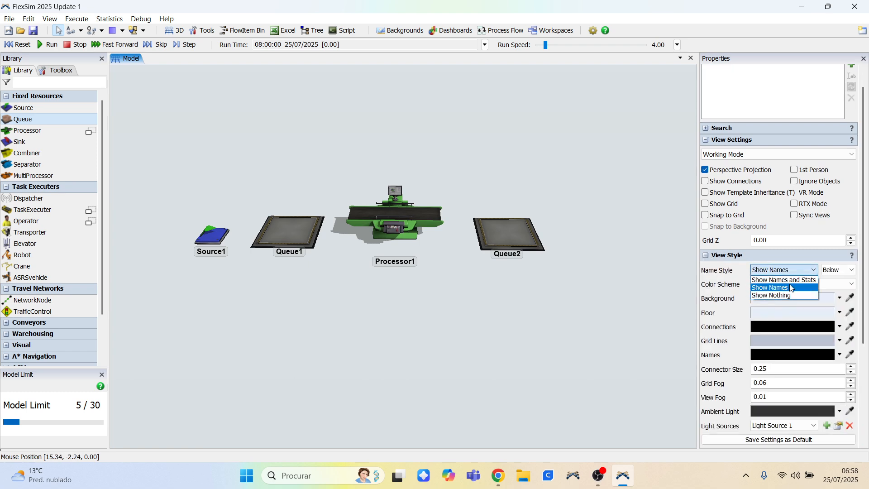
pyautogui.click(787, 281)
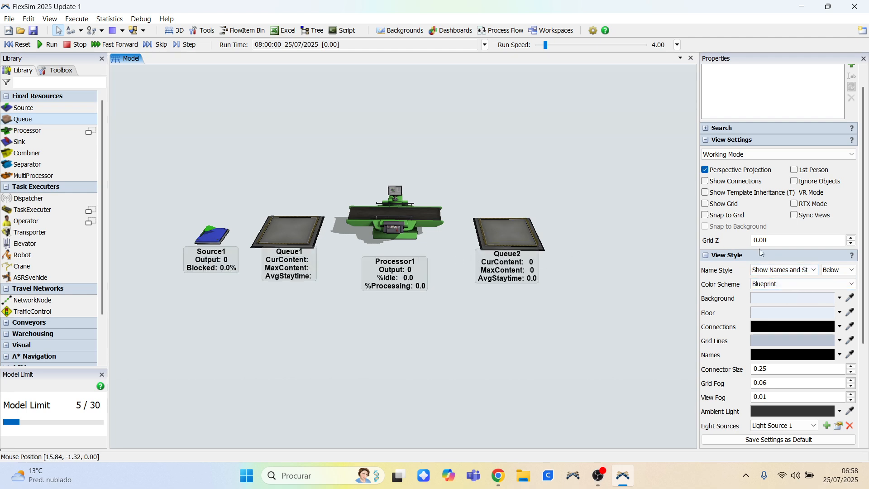
pyautogui.click(785, 270)
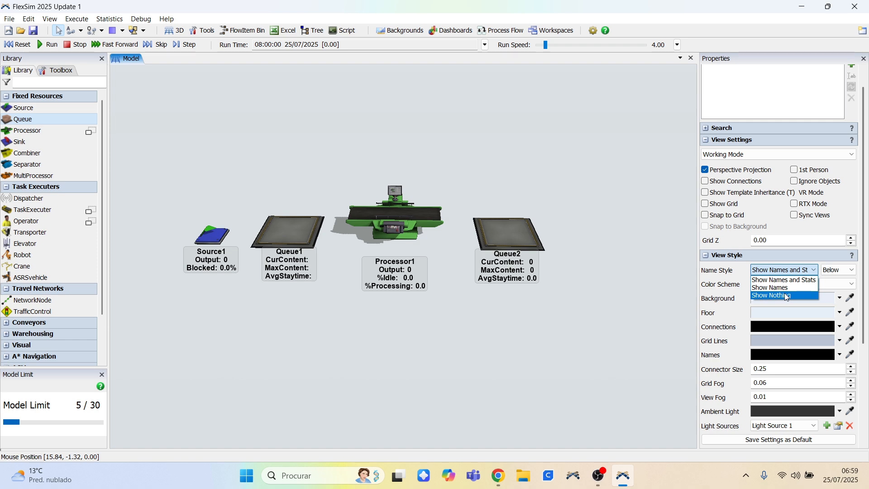
pyautogui.click(787, 295)
pyautogui.moveTo(366, 143); pyautogui.dragTo(518, 162, button='right')
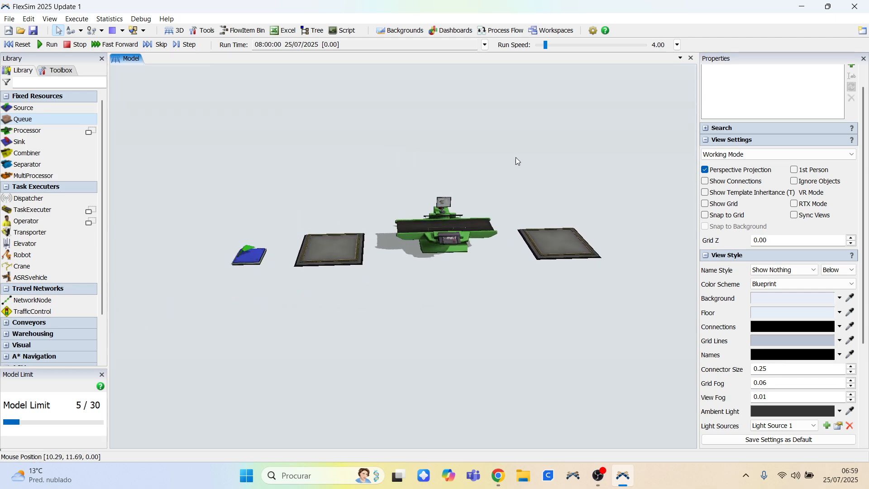
pyautogui.click(706, 144)
pyautogui.click(705, 153)
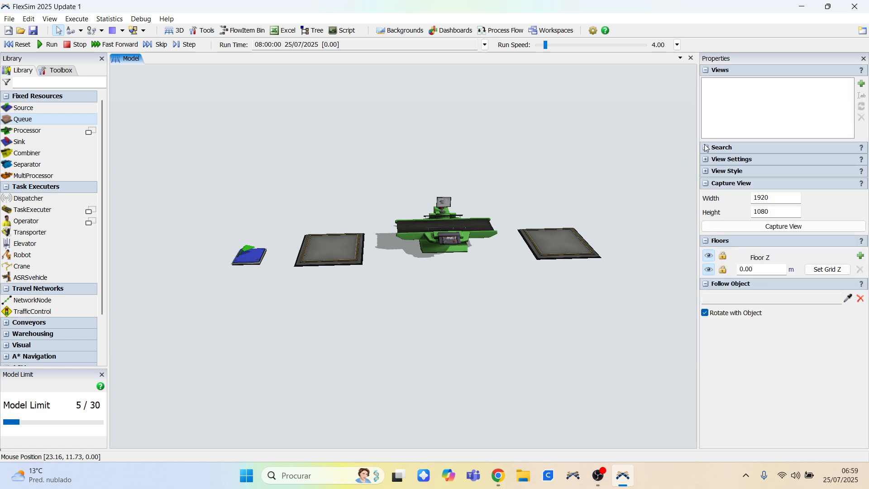
pyautogui.click(706, 71)
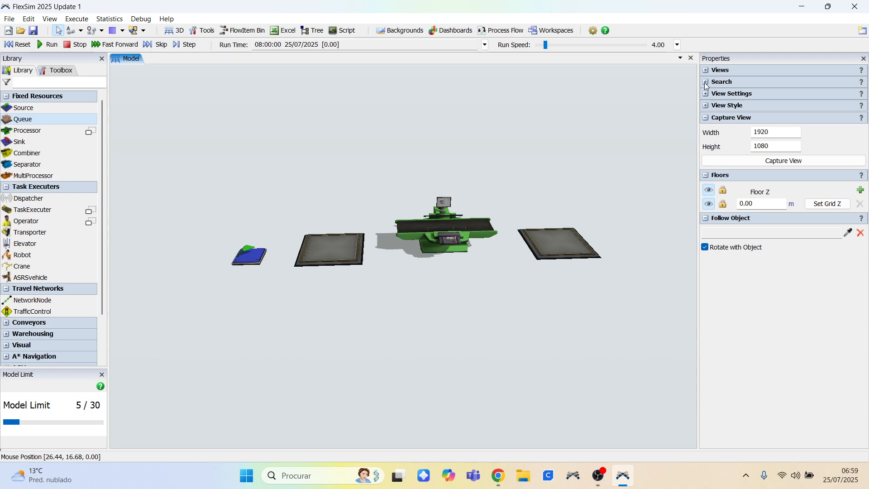
pyautogui.click(706, 71)
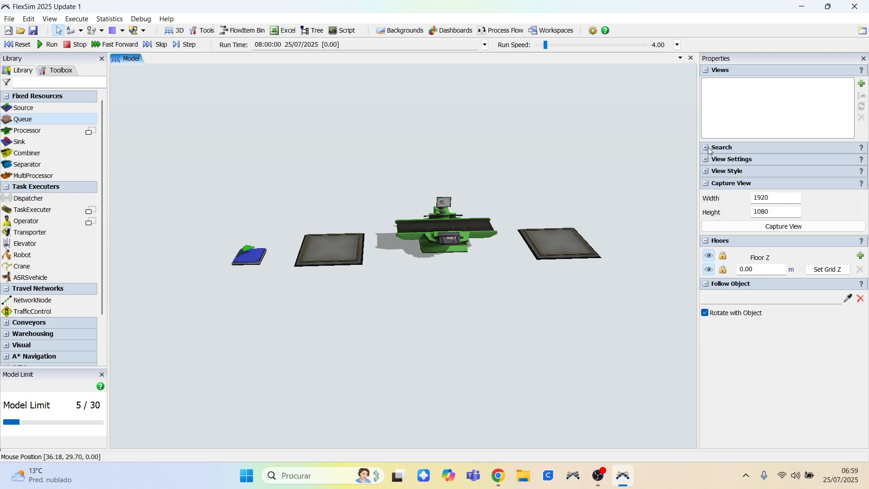
pyautogui.moveTo(632, 153); pyautogui.dragTo(635, 153)
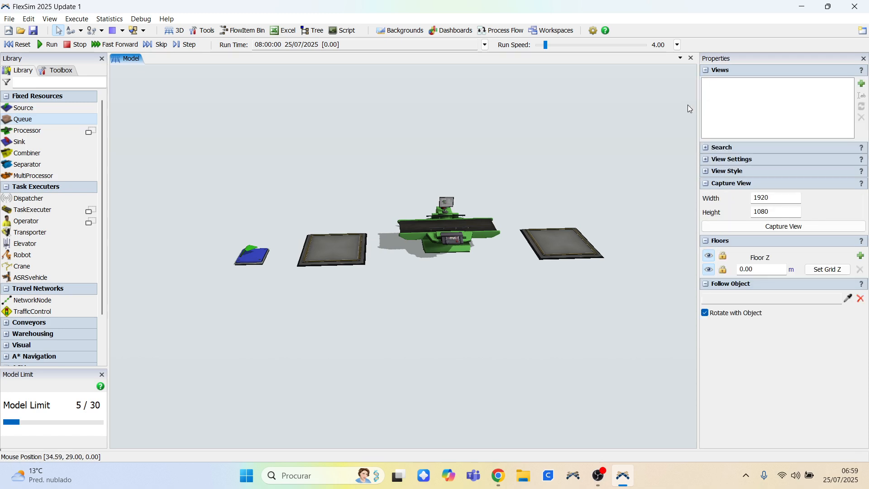
# Set the view's name style to Show Names and turn on Show Connections.
pyautogui.click(705, 161)
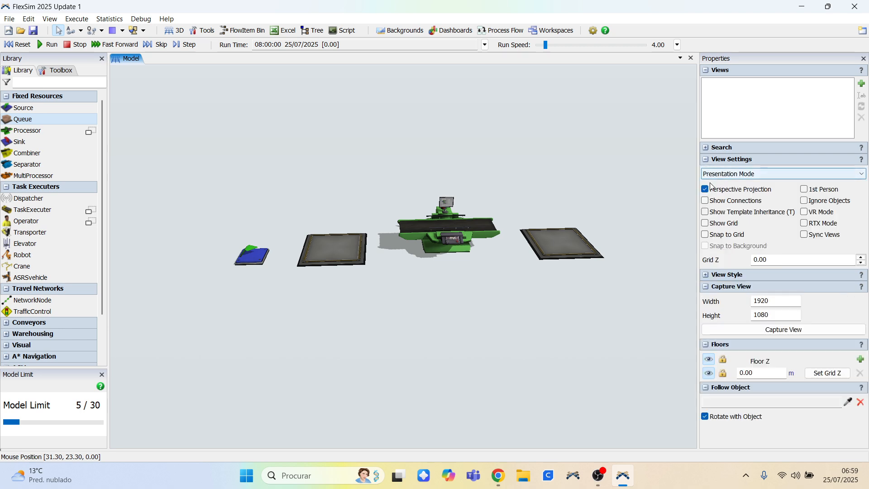
pyautogui.click(706, 275)
pyautogui.click(785, 270)
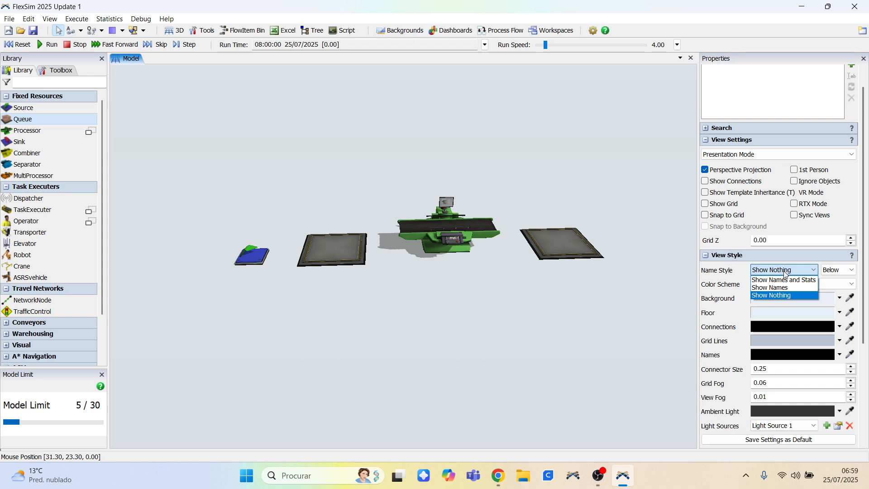
pyautogui.click(783, 289)
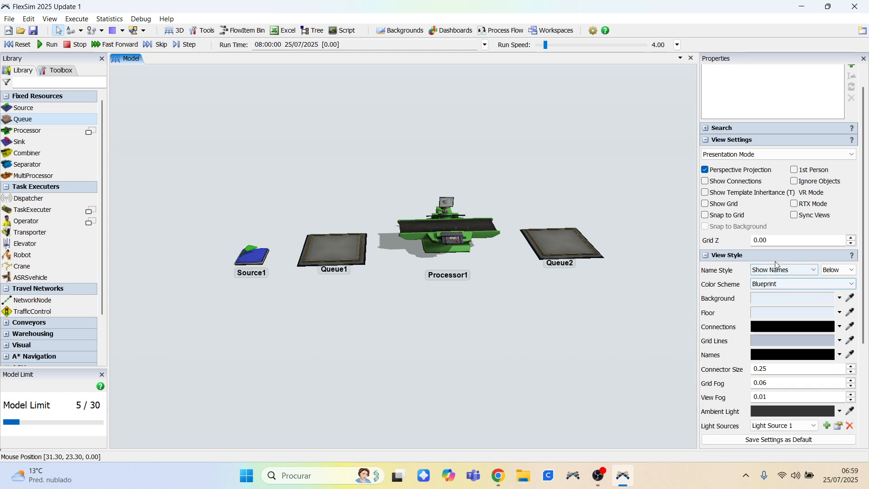
pyautogui.click(706, 181)
# Connect the Source to Queue1 and Queue1 to the Processor with the Connect Objects tool.
pyautogui.rightClick(549, 162)
pyautogui.moveTo(547, 160); pyautogui.dragTo(565, 167, button='right')
pyautogui.moveTo(565, 167); pyautogui.dragTo(521, 144)
pyautogui.moveTo(521, 144); pyautogui.dragTo(431, 128, button='right')
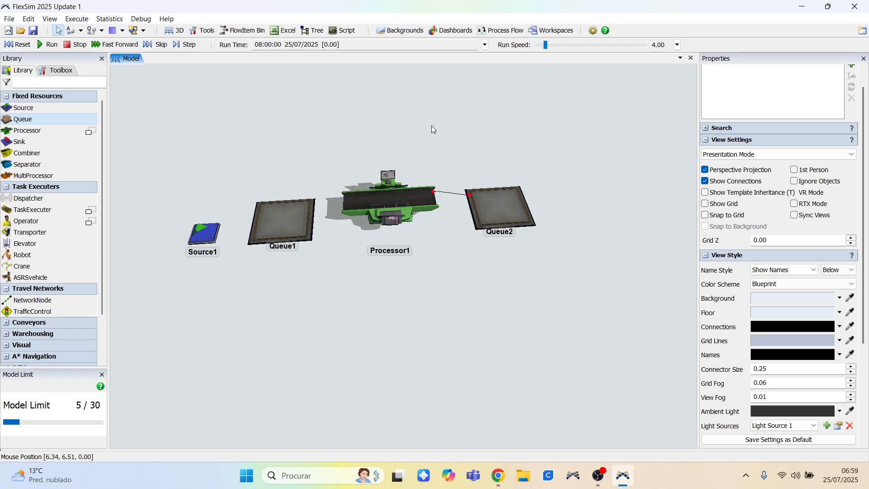
pyautogui.click(74, 31)
pyautogui.click(204, 233)
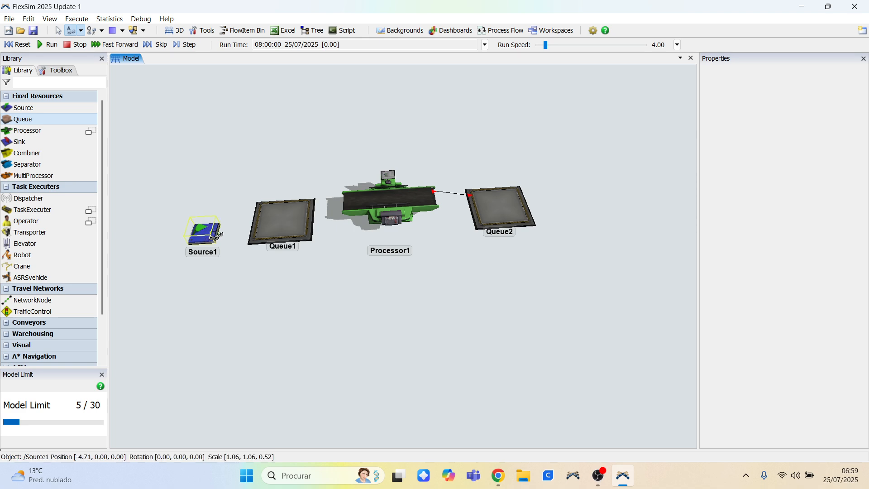
pyautogui.click(268, 227)
pyautogui.click(278, 224)
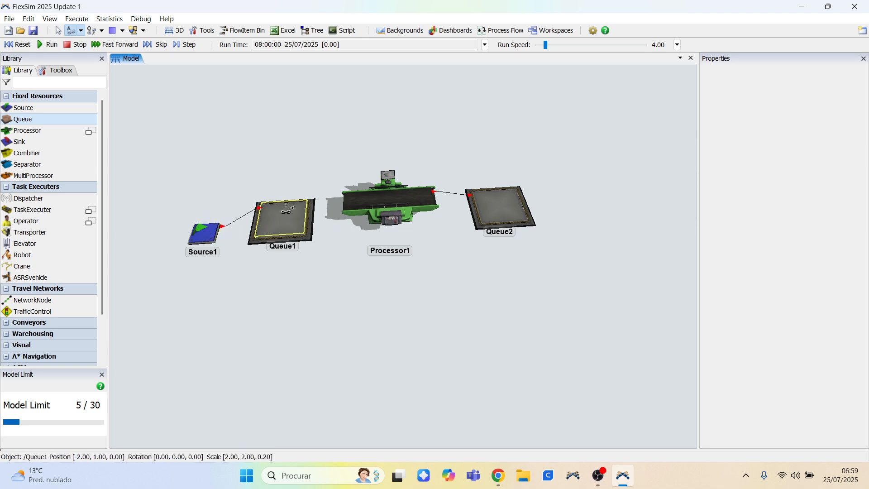
pyautogui.click(360, 199)
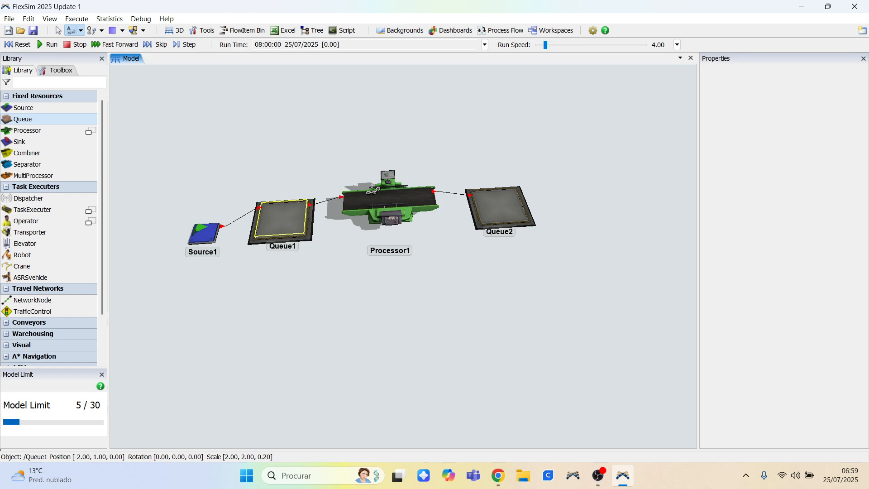
pyautogui.press('Escape')
# Nudge the Source slightly to line it up with Queue1.
pyautogui.click(336, 152)
pyautogui.moveTo(335, 152); pyautogui.dragTo(324, 151, button='right')
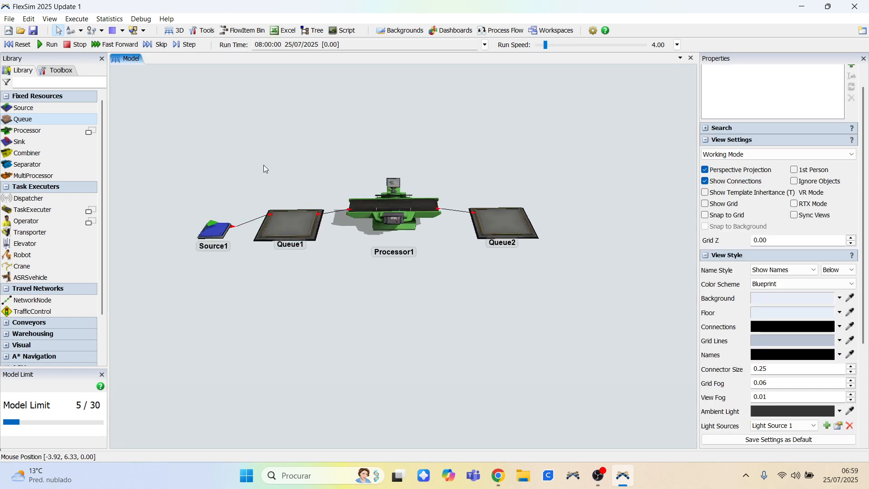
pyautogui.moveTo(226, 232); pyautogui.dragTo(225, 218)
pyautogui.click(171, 208)
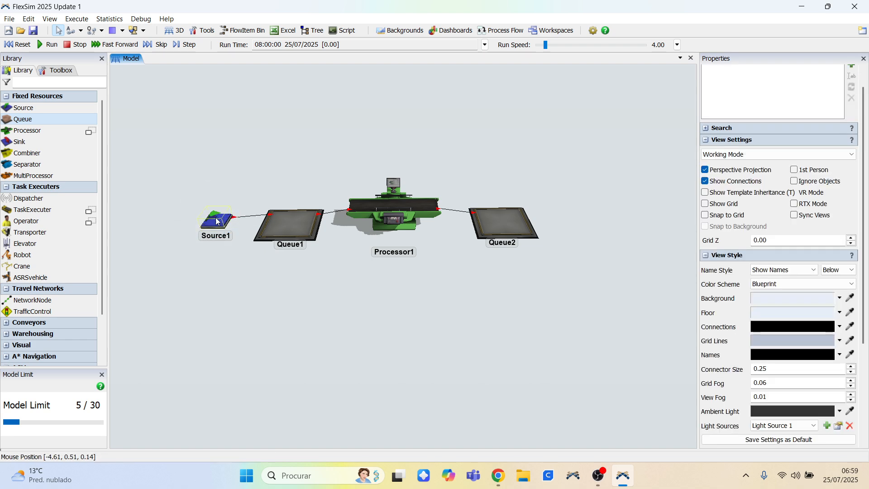
pyautogui.scroll(5, 221, 218)
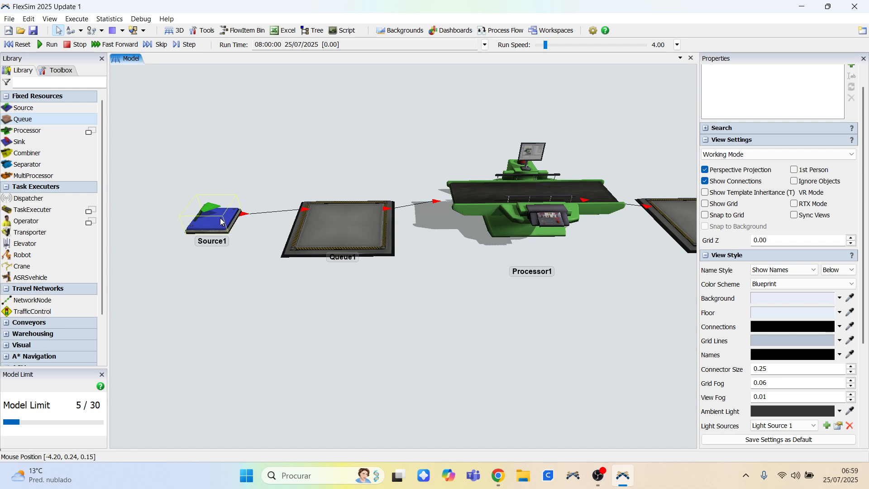
# Enable Arrival at time 0 for the Source.
pyautogui.click(212, 225)
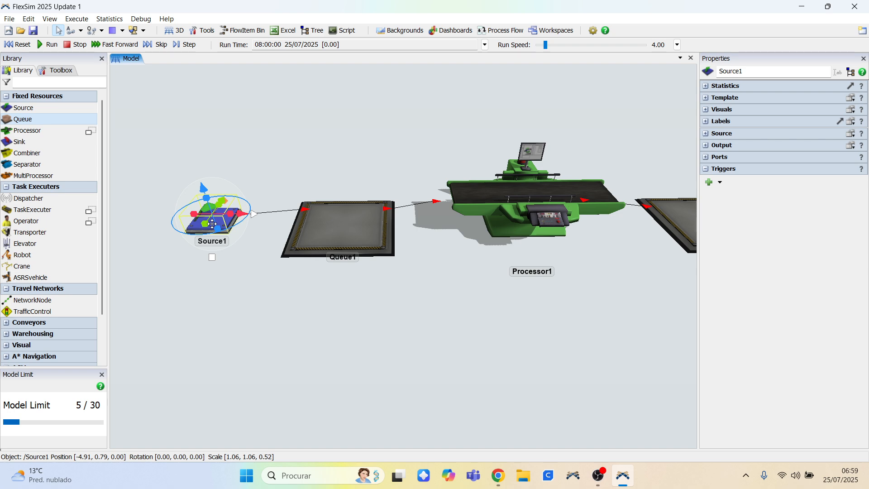
pyautogui.click(706, 134)
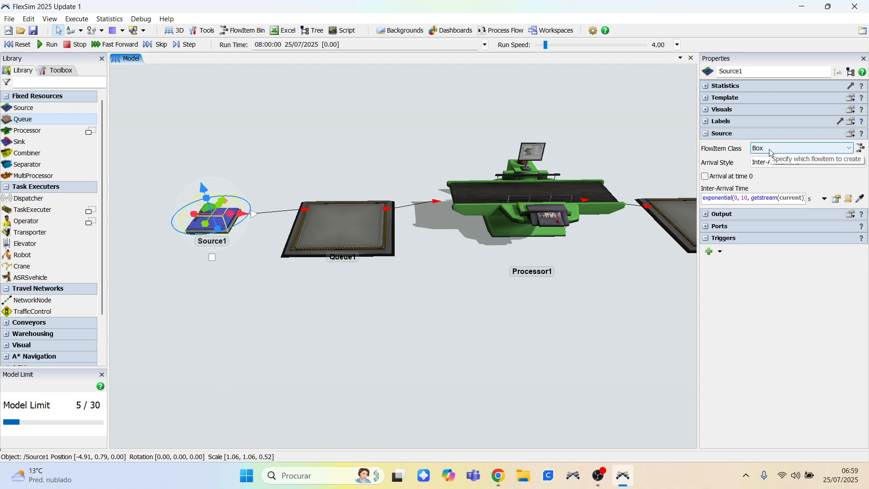
pyautogui.click(706, 177)
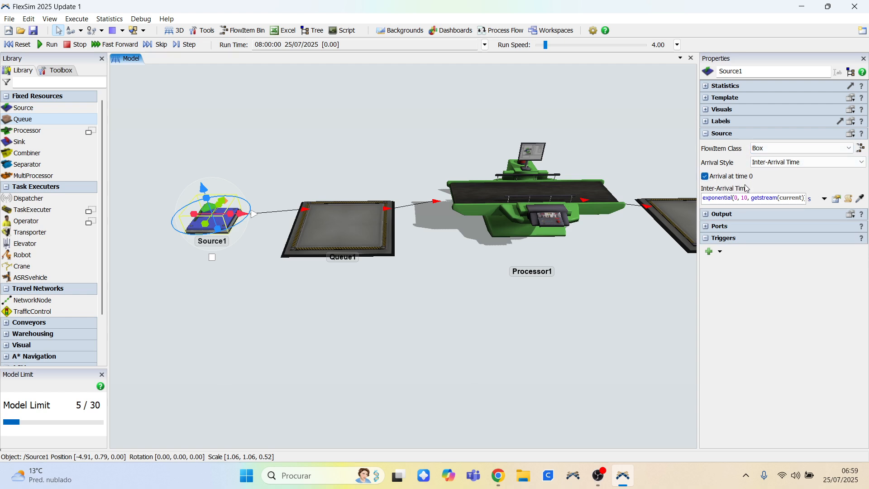
pyautogui.click(460, 116)
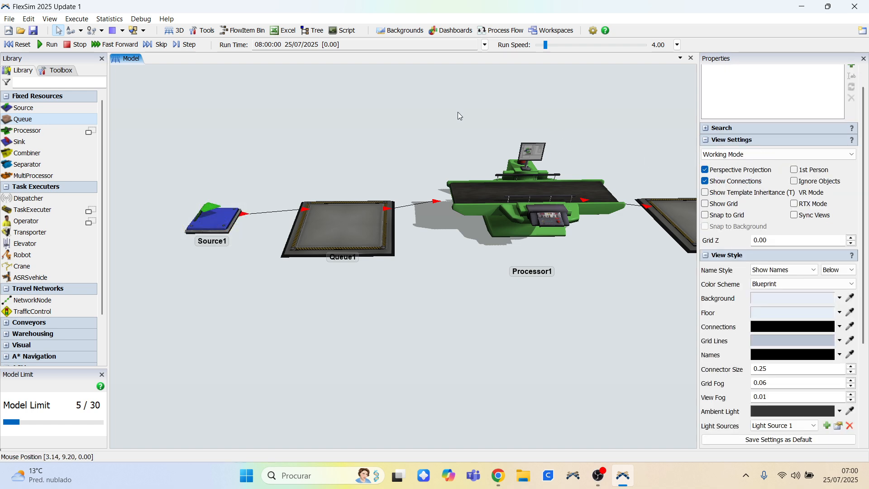
# Inspect the Queue1 and Processor1 property settings.
pyautogui.moveTo(455, 129); pyautogui.dragTo(395, 117)
pyautogui.click(263, 187)
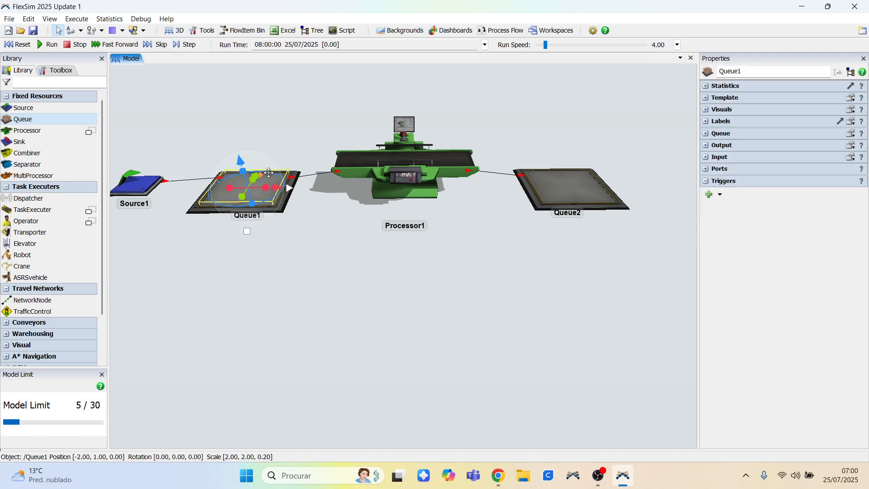
pyautogui.click(707, 135)
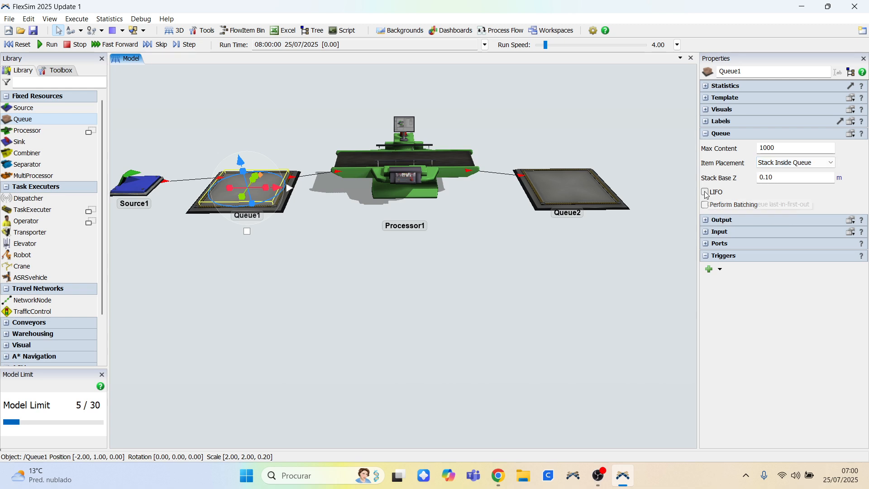
pyautogui.click(504, 209)
pyautogui.click(429, 171)
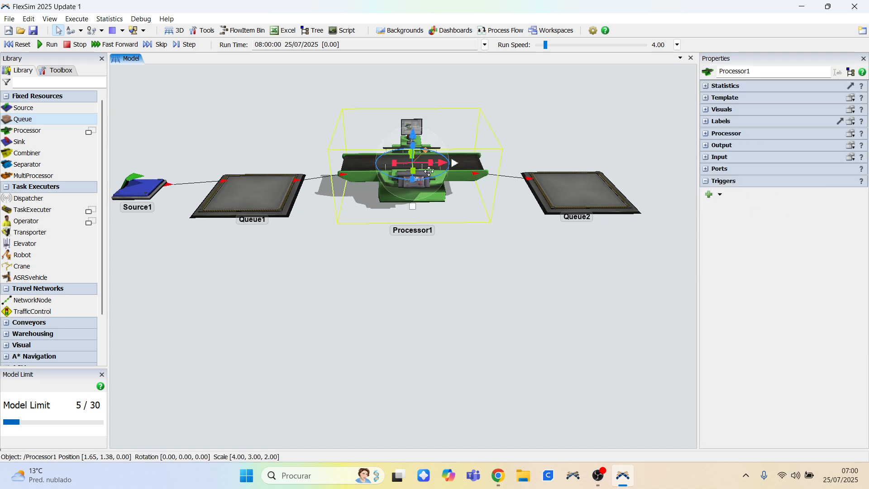
pyautogui.click(705, 134)
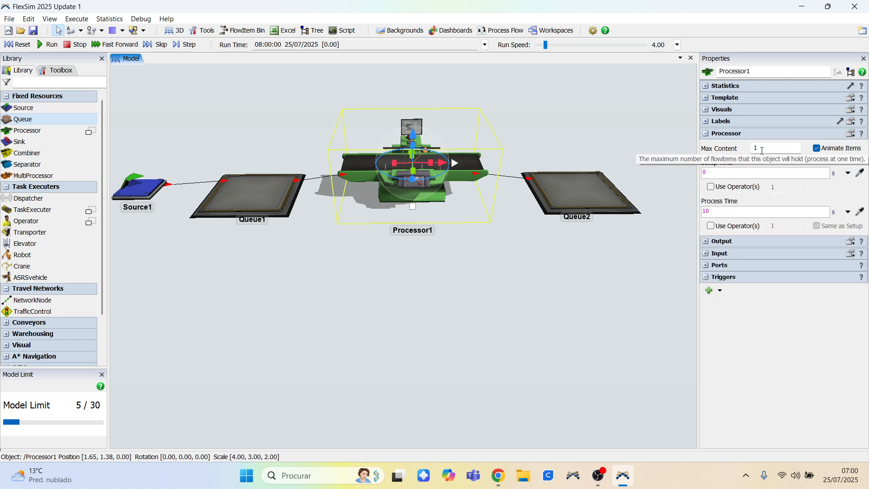
pyautogui.click(515, 232)
pyautogui.scroll(2, 550, 260)
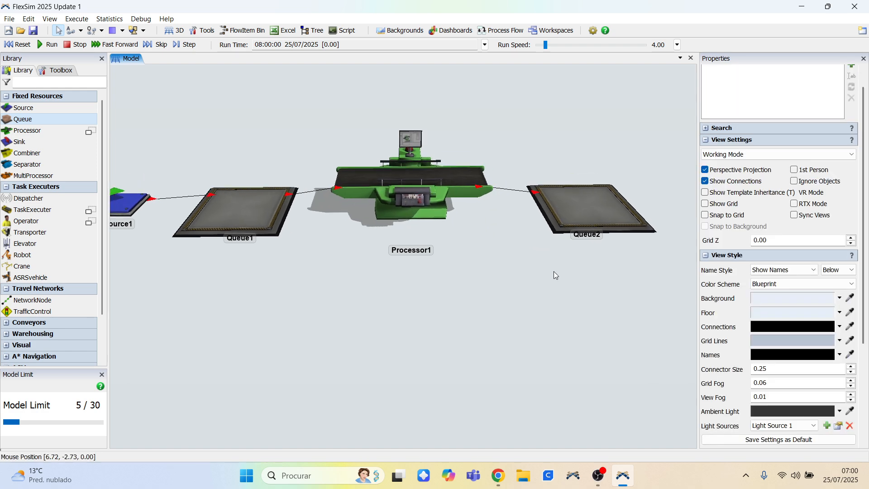
pyautogui.scroll(-4, 562, 267)
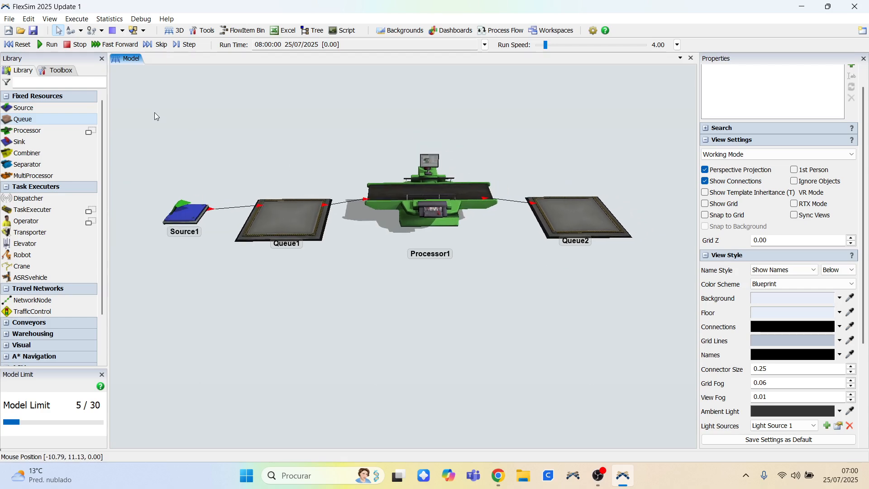
# Reset and run the simulation.
pyautogui.click(21, 45)
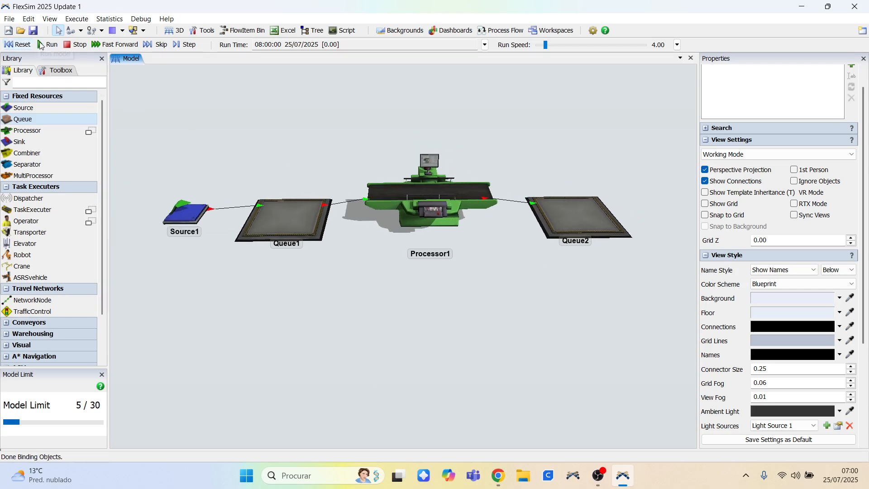
pyautogui.click(42, 45)
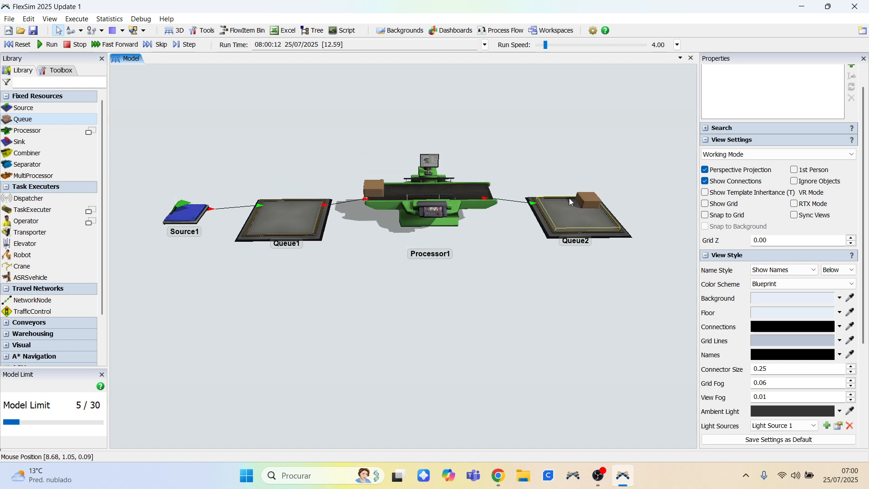
pyautogui.moveTo(357, 143)
pyautogui.mouseDown(button='right')
pyautogui.moveTo(350, 139)
pyautogui.moveTo(376, 138)
pyautogui.moveTo(358, 140)
pyautogui.mouseUp(button='right')
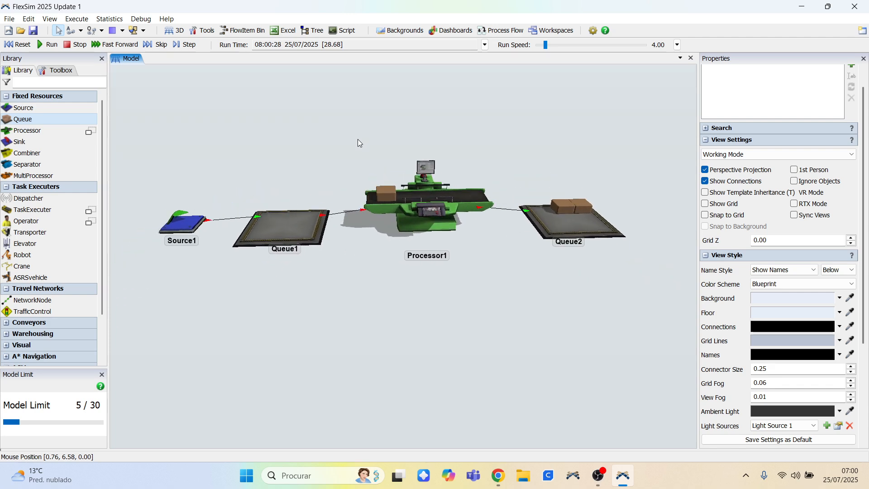
# Turn on the grid display in the view settings.
pyautogui.click(705, 204)
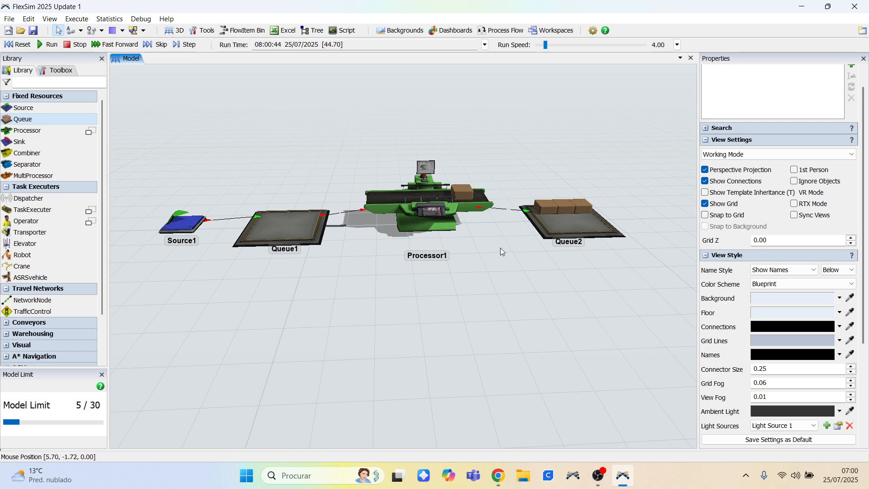
pyautogui.moveTo(501, 248); pyautogui.dragTo(410, 247, button='right')
pyautogui.moveTo(386, 246); pyautogui.dragTo(343, 278, button='right')
pyautogui.moveTo(343, 279); pyautogui.dragTo(392, 292)
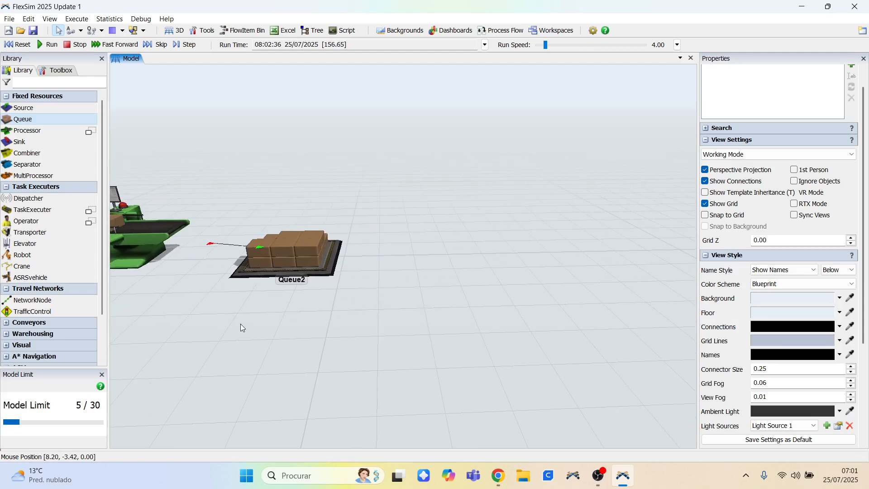
# Orbit and zoom around the running model to watch items flow between objects.
pyautogui.moveTo(241, 326); pyautogui.dragTo(400, 302)
pyautogui.moveTo(406, 290); pyautogui.dragTo(401, 297, button='right')
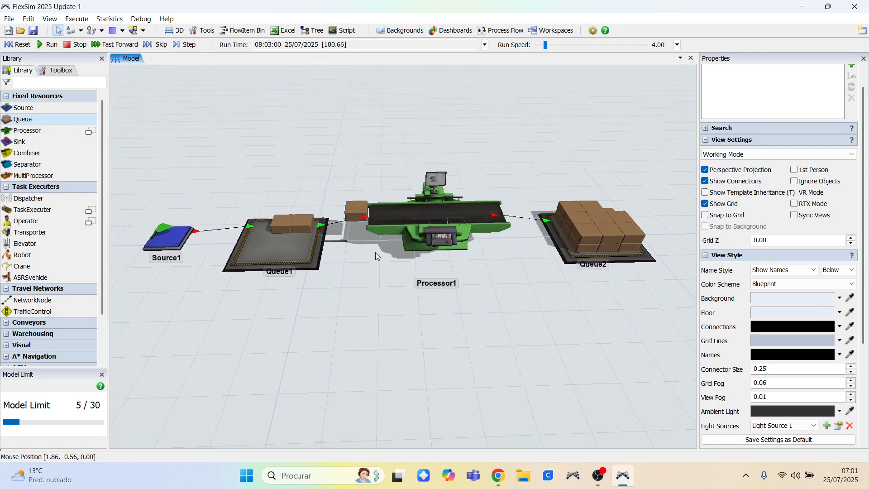
pyautogui.scroll(-10, 377, 250)
pyautogui.scroll(3, 382, 270)
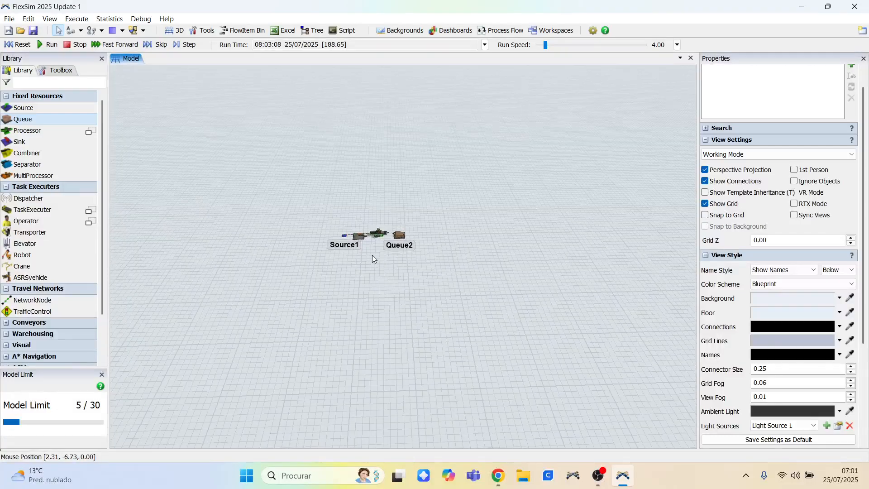
pyautogui.moveTo(372, 255); pyautogui.dragTo(523, 256)
pyautogui.scroll(10, 474, 246)
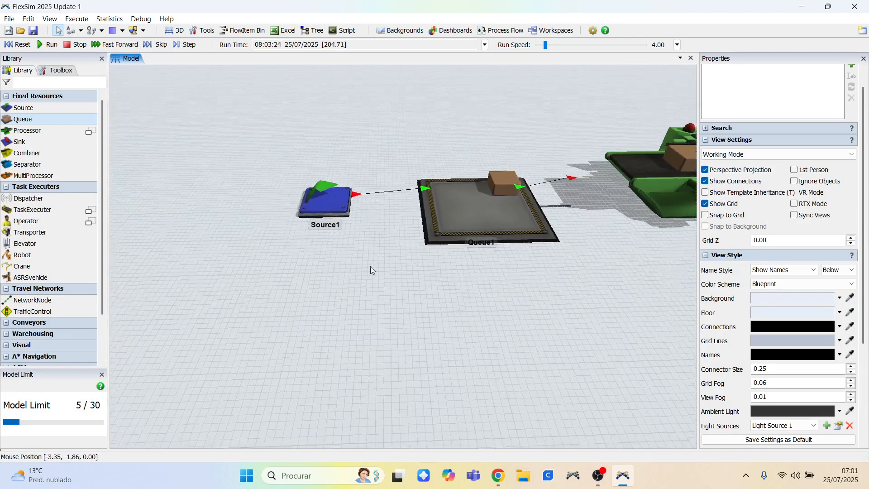
pyautogui.moveTo(370, 266)
pyautogui.mouseDown()
pyautogui.moveTo(439, 264)
pyautogui.moveTo(195, 276)
pyautogui.mouseUp()
pyautogui.moveTo(405, 245); pyautogui.dragTo(334, 247)
pyautogui.moveTo(561, 238); pyautogui.dragTo(419, 248)
pyautogui.moveTo(589, 266); pyautogui.dragTo(444, 253)
pyautogui.moveTo(514, 251); pyautogui.dragTo(486, 253)
pyautogui.scroll(-2, 485, 250)
pyautogui.moveTo(423, 255); pyautogui.dragTo(571, 235)
pyautogui.moveTo(484, 246); pyautogui.dragTo(492, 279)
pyautogui.scroll(-3, 444, 233)
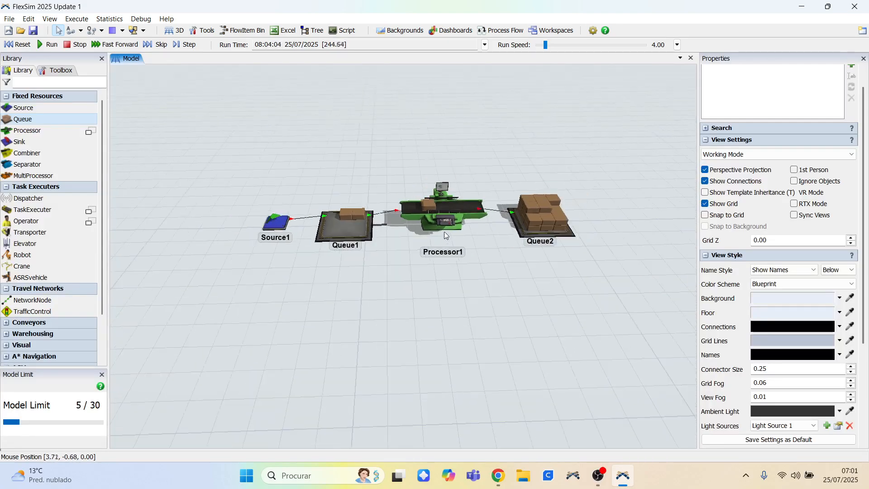
# Zoom in closely on the Source and Processor to examine them while the simulation runs.
pyautogui.scroll(5, 467, 230)
pyautogui.scroll(-4, 468, 230)
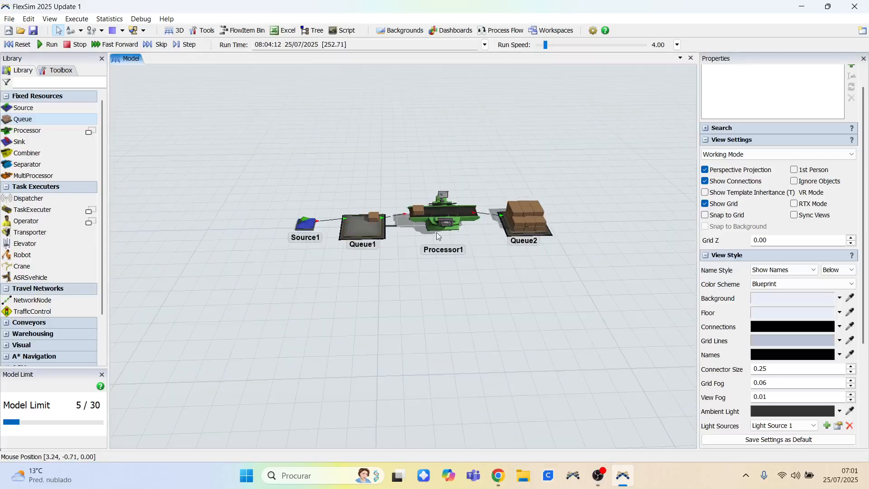
pyautogui.scroll(5, 292, 223)
pyautogui.scroll(2, 289, 221)
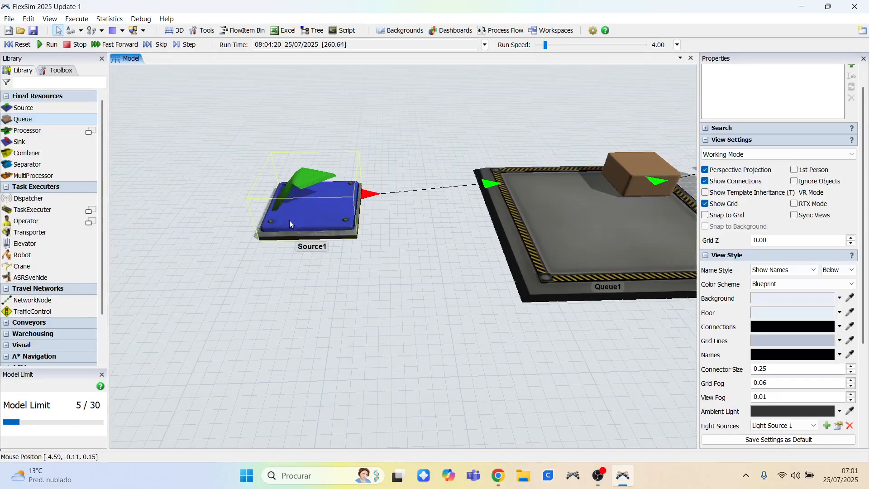
pyautogui.scroll(-4, 290, 220)
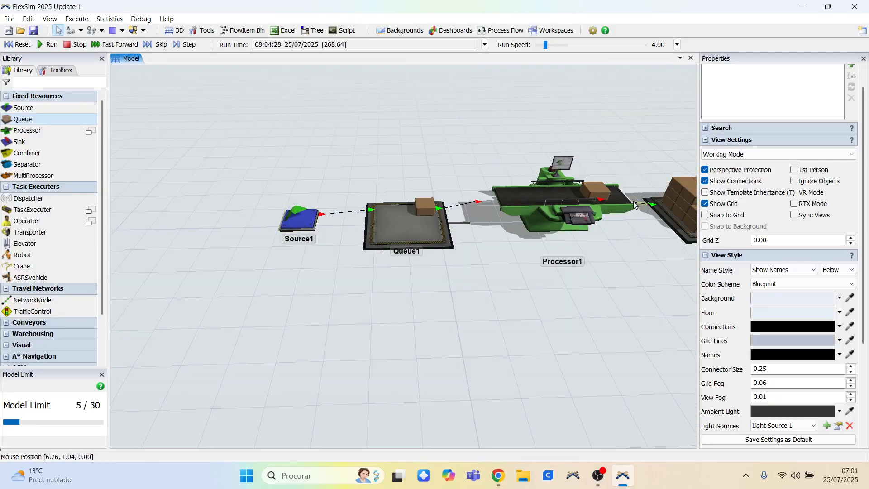
pyautogui.scroll(5, 647, 197)
pyautogui.scroll(2, 633, 195)
pyautogui.scroll(2, 438, 186)
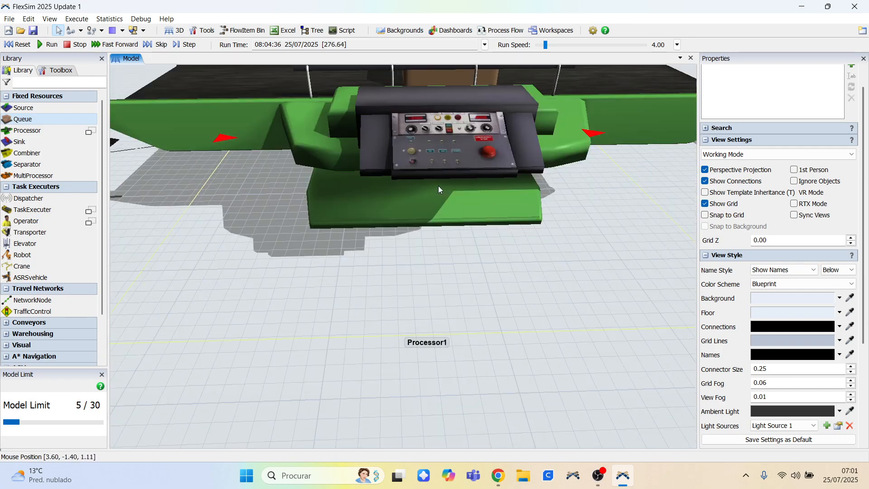
pyautogui.scroll(2, 439, 183)
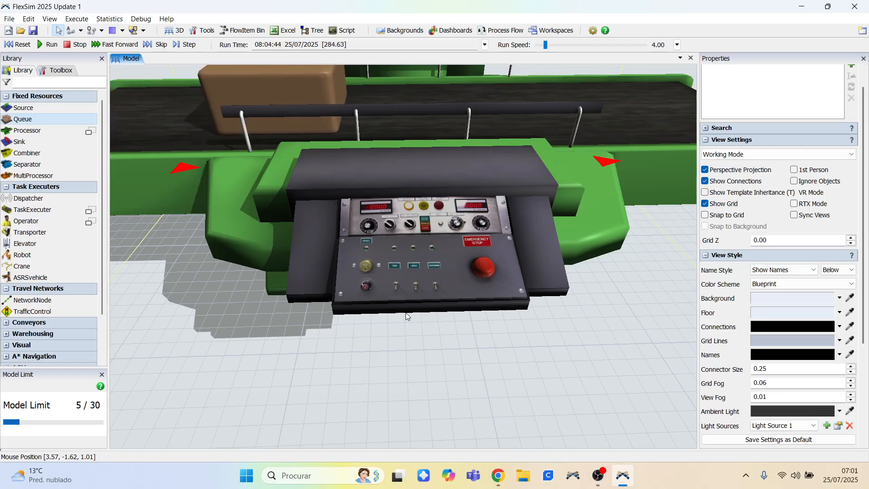
pyautogui.scroll(-3, 410, 295)
pyautogui.scroll(-6, 413, 290)
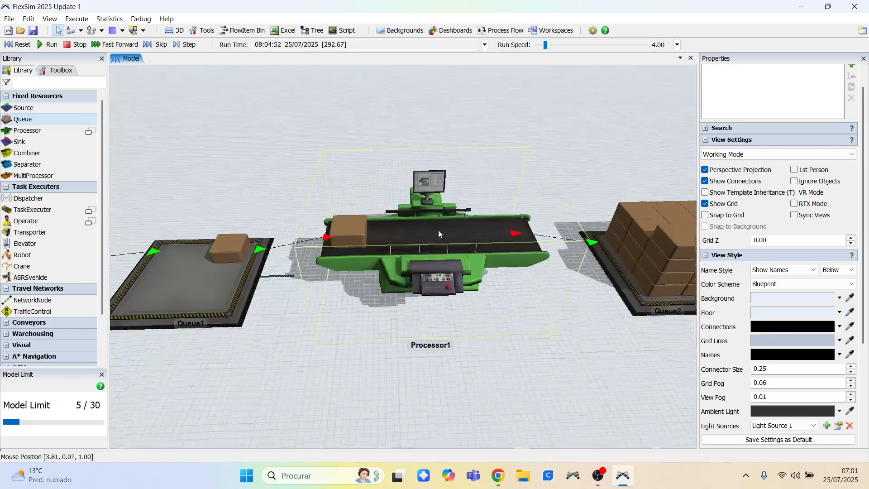
pyautogui.moveTo(508, 308)
pyautogui.mouseDown(button='right')
pyautogui.moveTo(515, 303)
pyautogui.moveTo(507, 303)
pyautogui.mouseUp(button='right')
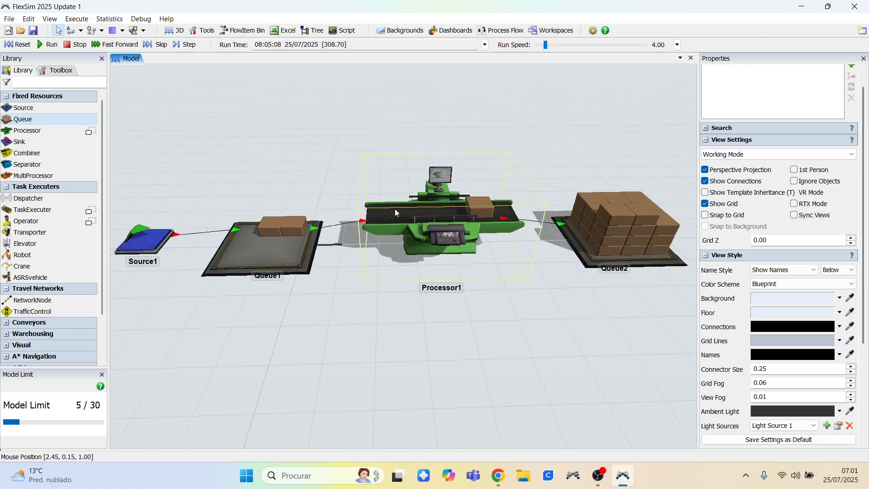
pyautogui.moveTo(276, 171); pyautogui.dragTo(305, 211)
pyautogui.scroll(-3, 253, 201)
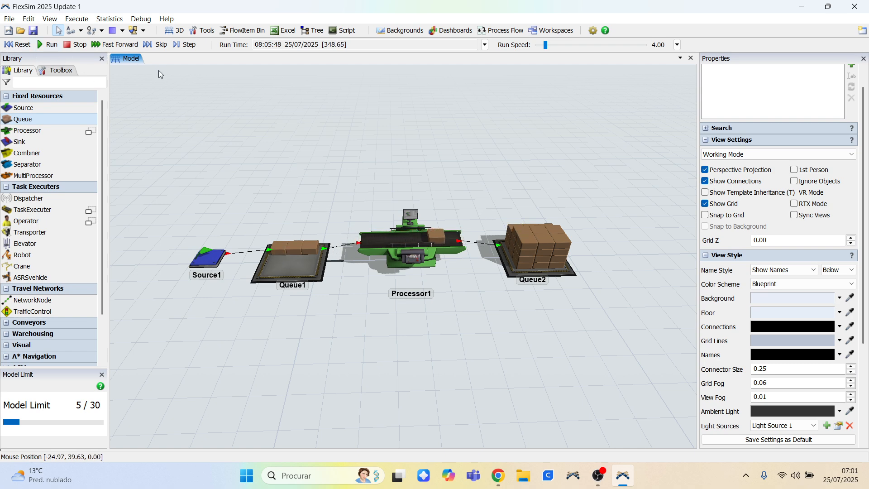
pyautogui.moveTo(351, 132)
pyautogui.mouseDown(button='right')
pyautogui.moveTo(339, 131)
pyautogui.moveTo(369, 134)
pyautogui.moveTo(341, 129)
pyautogui.moveTo(349, 143)
pyautogui.mouseUp(button='right')
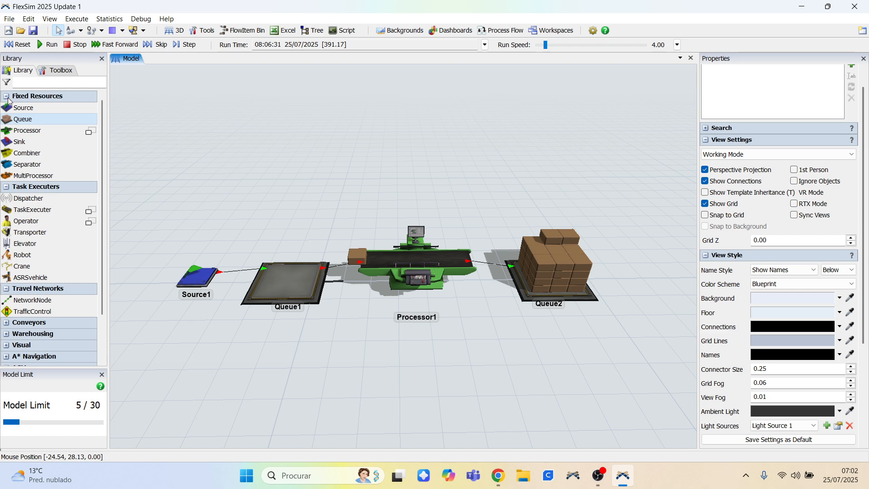
# Add an Operator from the Task Executers library between Queue1 and Processor1.
pyautogui.click(8, 96)
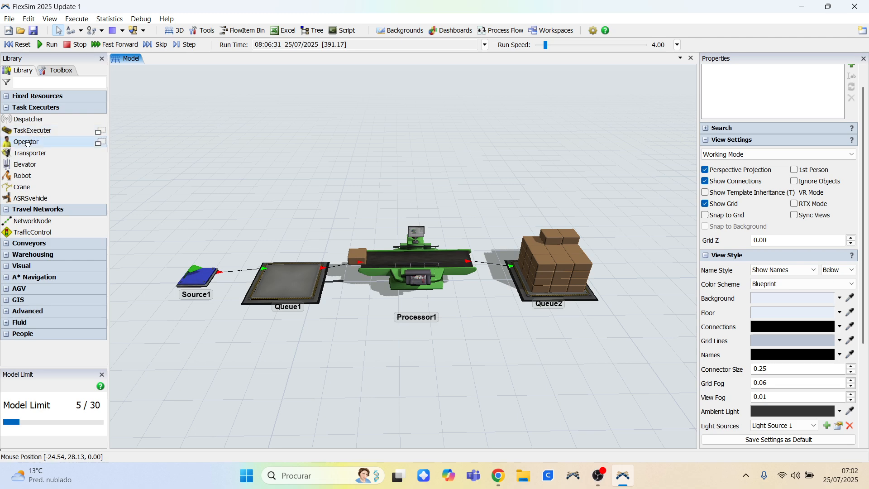
pyautogui.moveTo(340, 309); pyautogui.dragTo(351, 314)
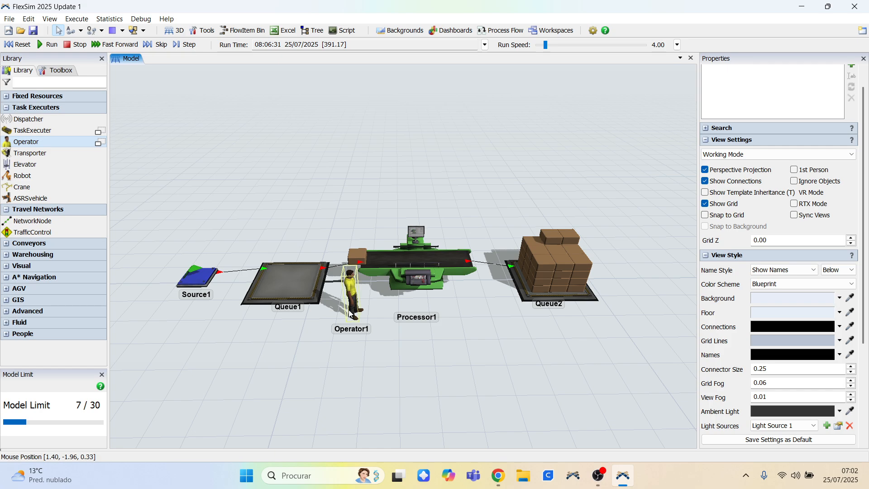
pyautogui.moveTo(379, 313)
pyautogui.mouseDown(button='right')
pyautogui.moveTo(363, 312)
pyautogui.moveTo(374, 312)
pyautogui.mouseUp(button='right')
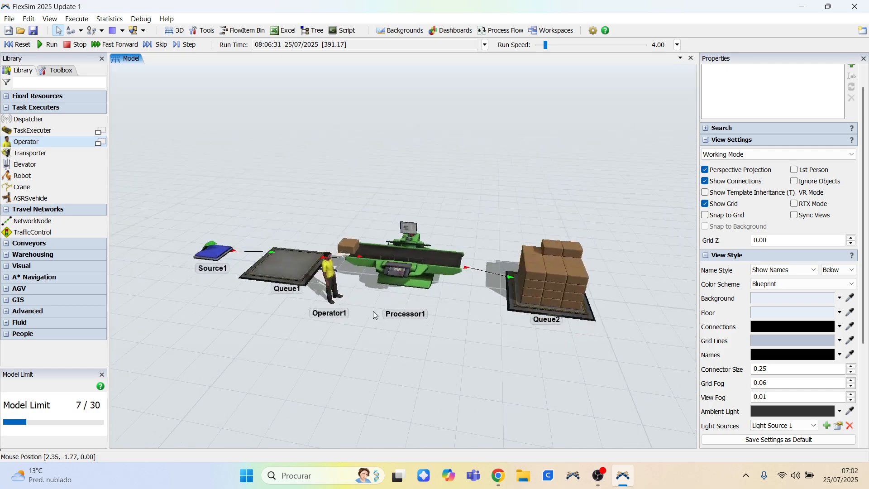
# Create a center port connection between Queue1 and Operator1.
pyautogui.scroll(2, 336, 282)
pyautogui.scroll(3, 335, 281)
pyautogui.moveTo(336, 281); pyautogui.dragTo(365, 289, button='right')
pyautogui.moveTo(348, 284); pyautogui.dragTo(293, 333)
pyautogui.click(377, 297)
pyautogui.scroll(-3, 377, 295)
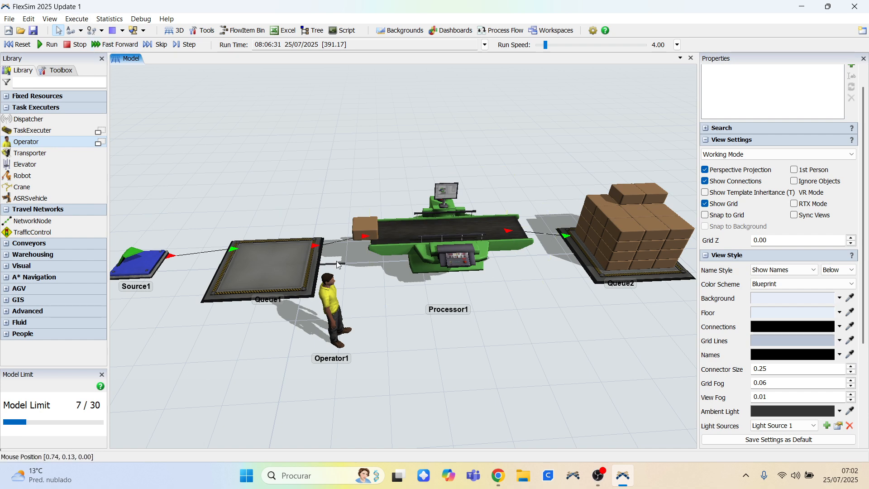
pyautogui.moveTo(327, 292); pyautogui.dragTo(279, 271)
pyautogui.click(365, 294)
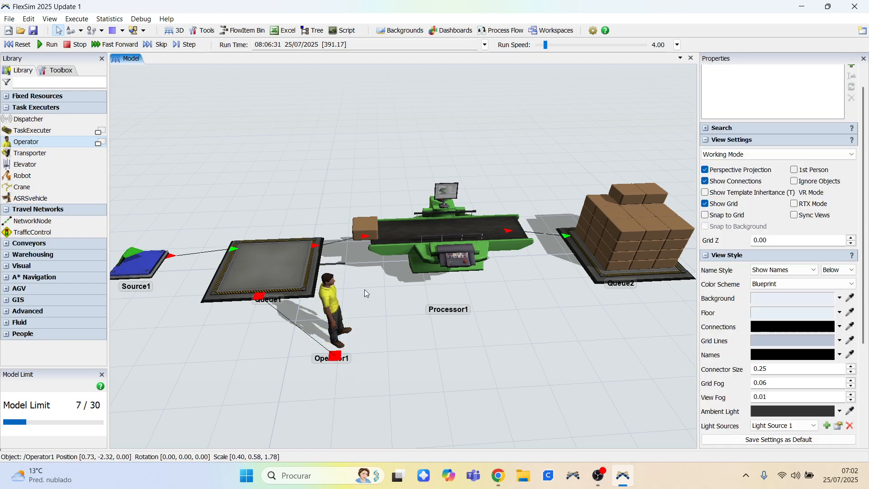
# Move Operator1 closer to the front of Queue1.
pyautogui.moveTo(329, 293); pyautogui.dragTo(217, 323)
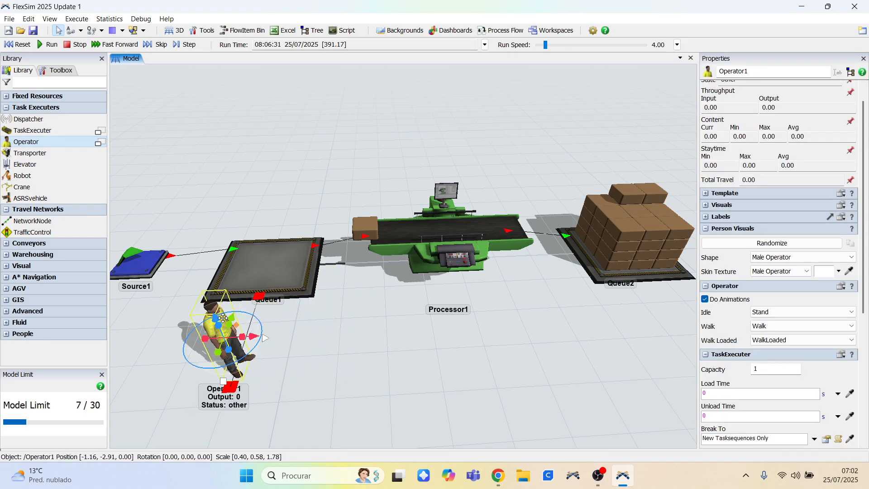
pyautogui.click(351, 298)
# Enable Use Transport in Queue1's output settings so the operator carries items onward.
pyautogui.click(290, 262)
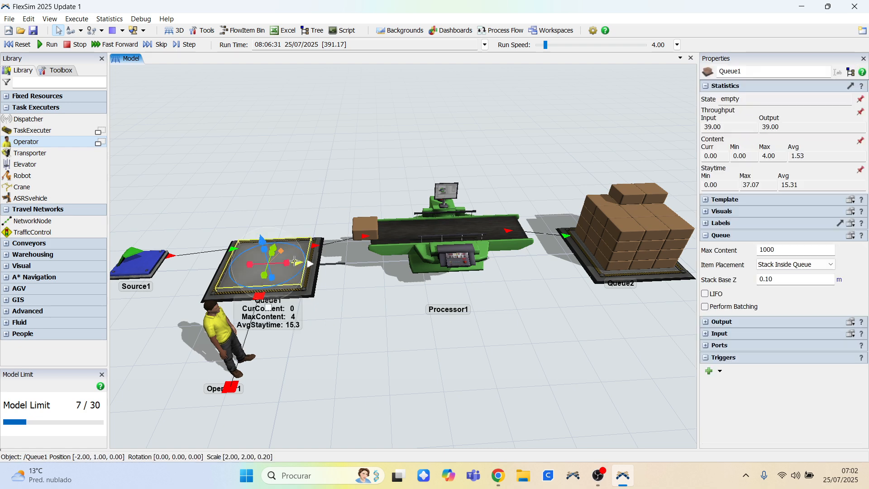
pyautogui.click(706, 235)
pyautogui.click(706, 247)
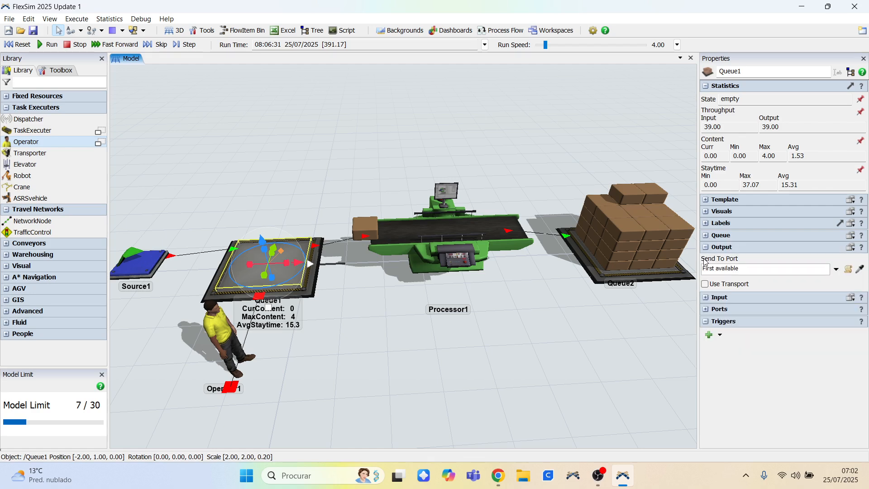
pyautogui.click(705, 284)
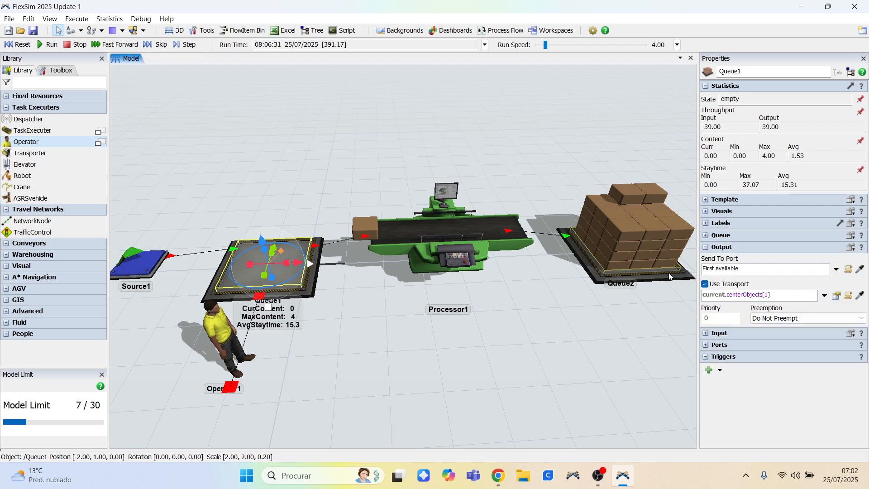
# Add a Rack from the Warehousing library and position it behind the production line.
pyautogui.click(538, 301)
pyautogui.scroll(-5, 543, 306)
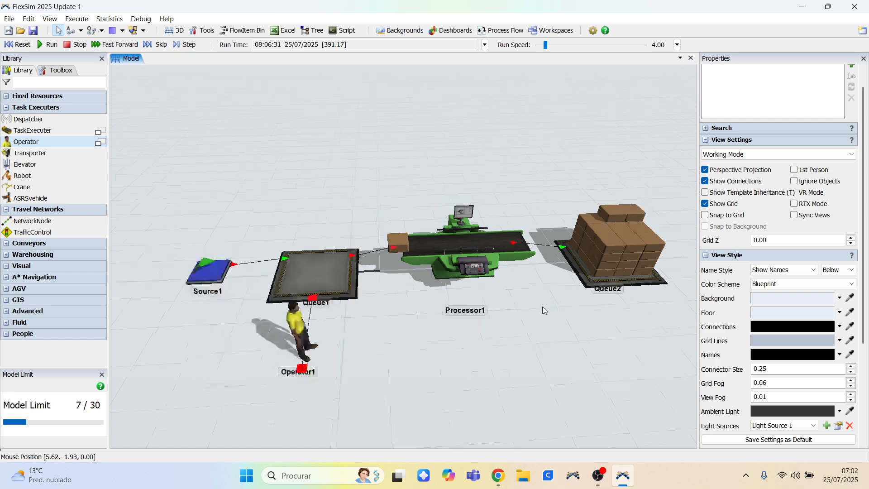
pyautogui.click(7, 210)
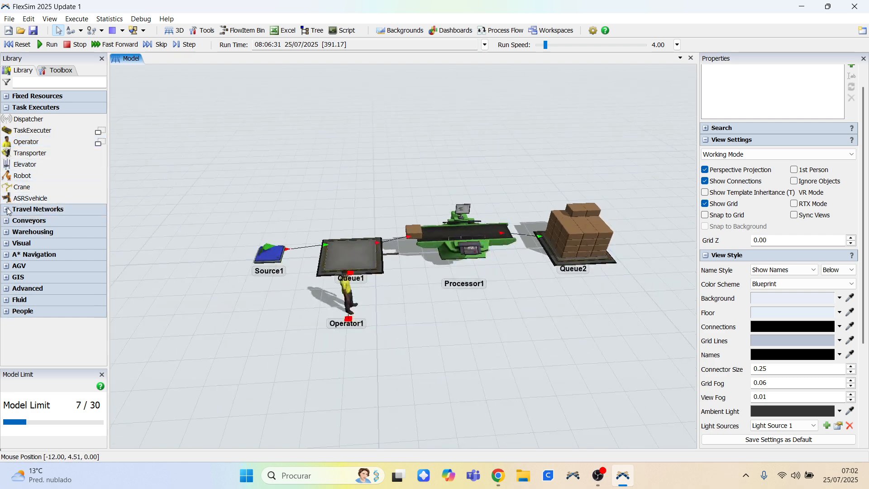
pyautogui.click(7, 210)
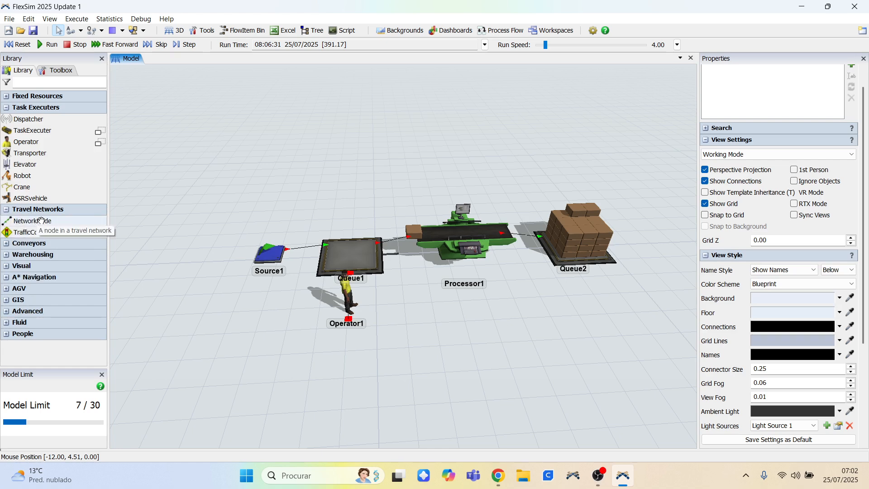
pyautogui.click(6, 244)
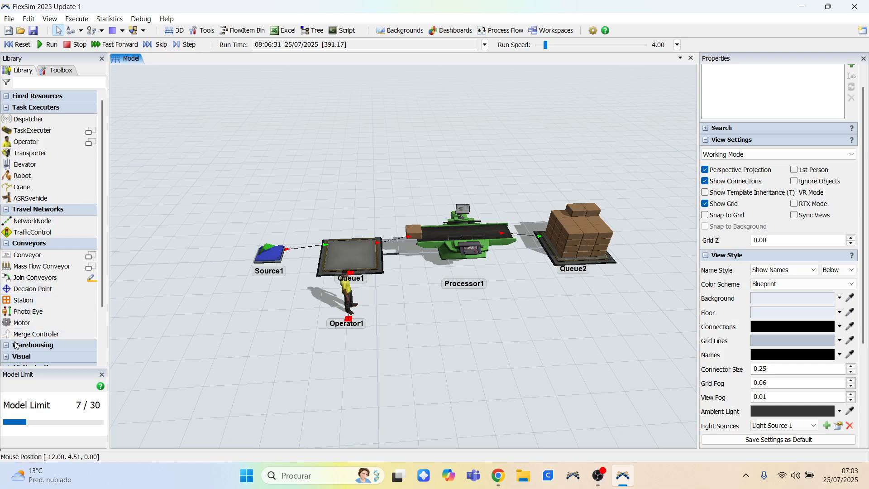
pyautogui.scroll(-3, 16, 345)
pyautogui.click(6, 282)
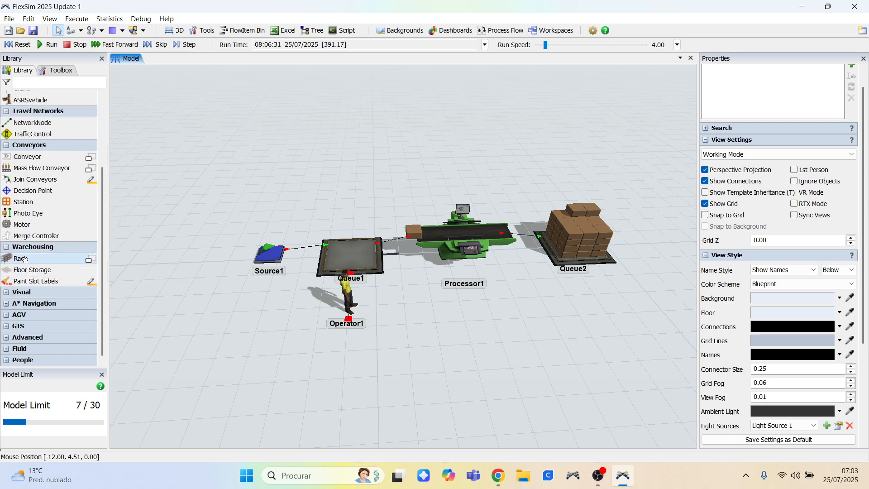
pyautogui.moveTo(347, 172); pyautogui.dragTo(363, 162)
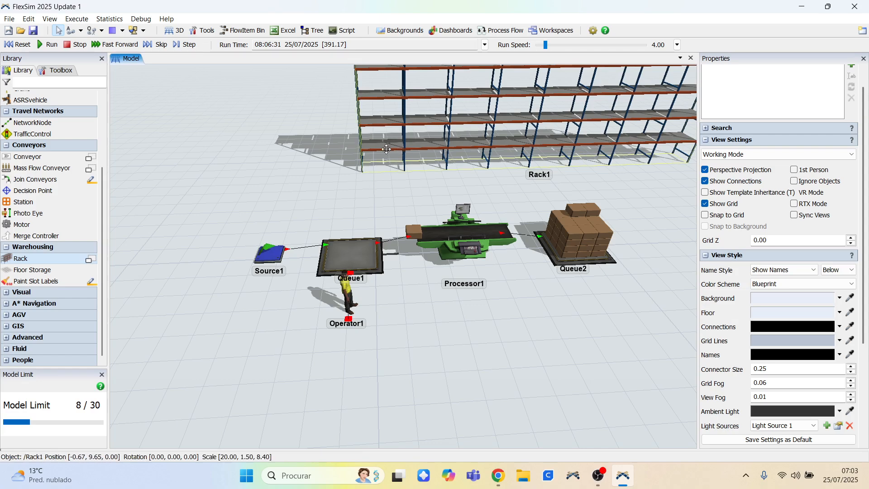
pyautogui.click(310, 158)
pyautogui.moveTo(310, 158); pyautogui.dragTo(299, 160)
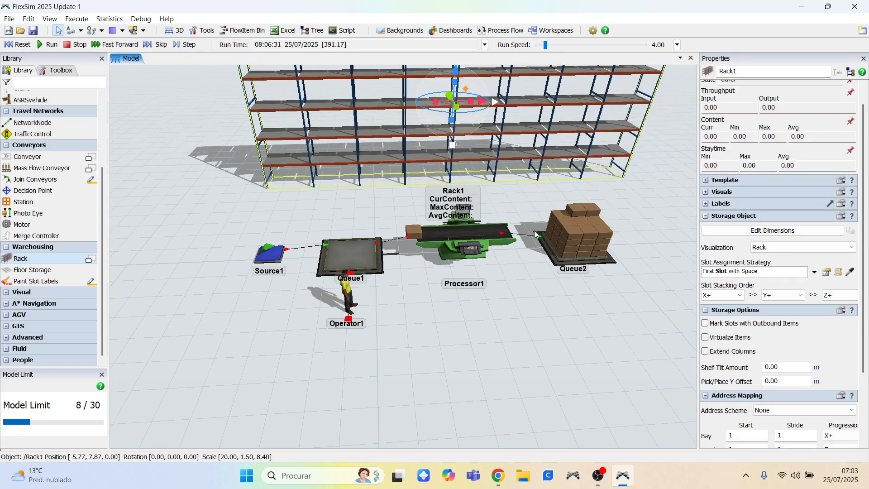
# Reset and run the simulation to watch the operator transporting items from Queue1.
pyautogui.click(10, 294)
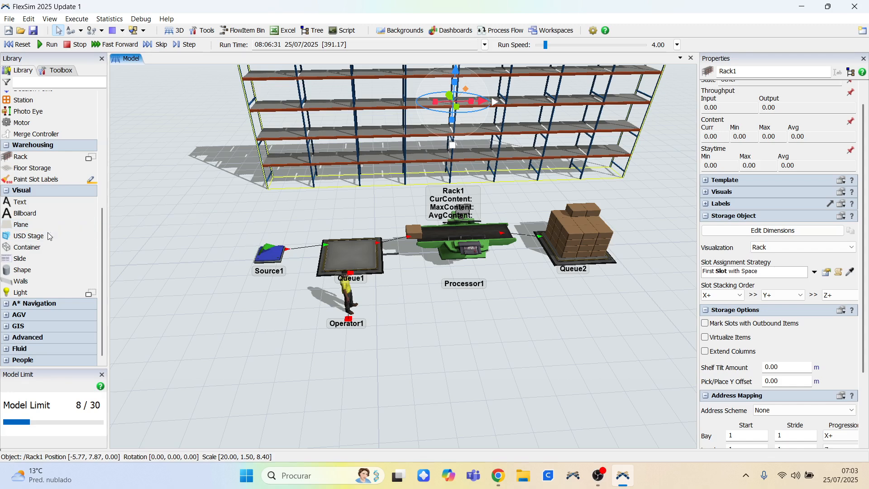
pyautogui.click(6, 307)
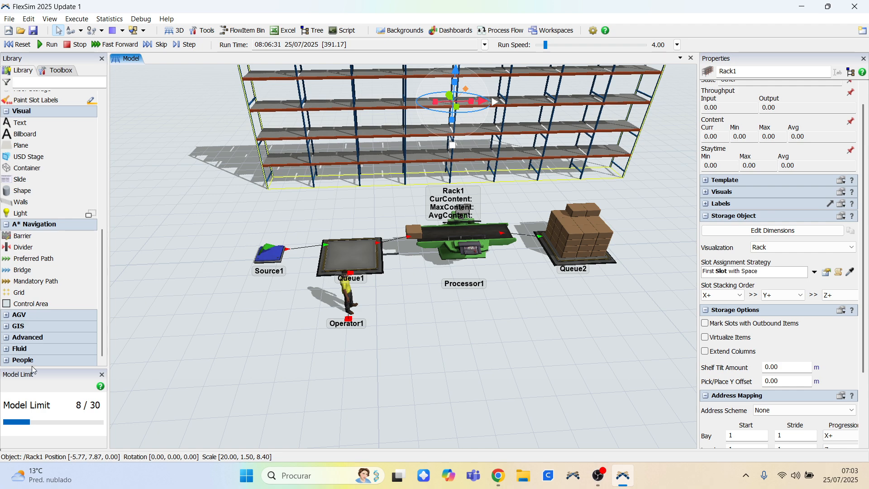
pyautogui.scroll(-2, 208, 249)
pyautogui.moveTo(514, 338); pyautogui.dragTo(483, 363)
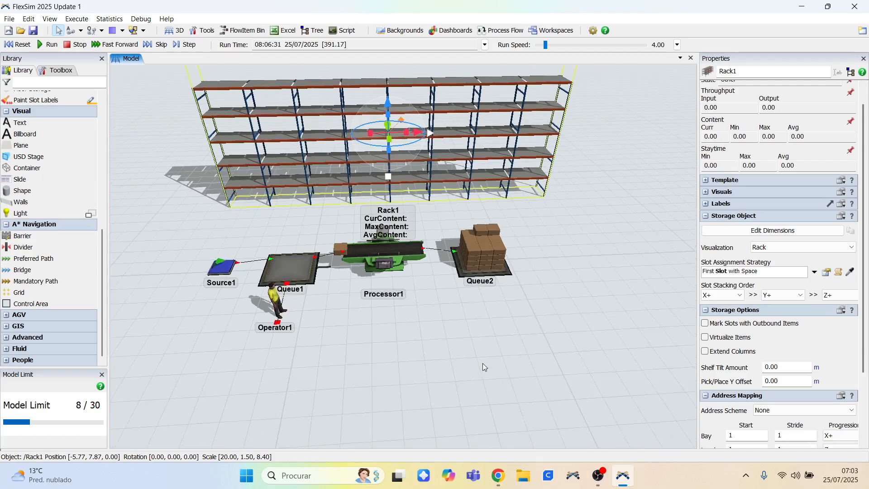
pyautogui.scroll(-2, 331, 334)
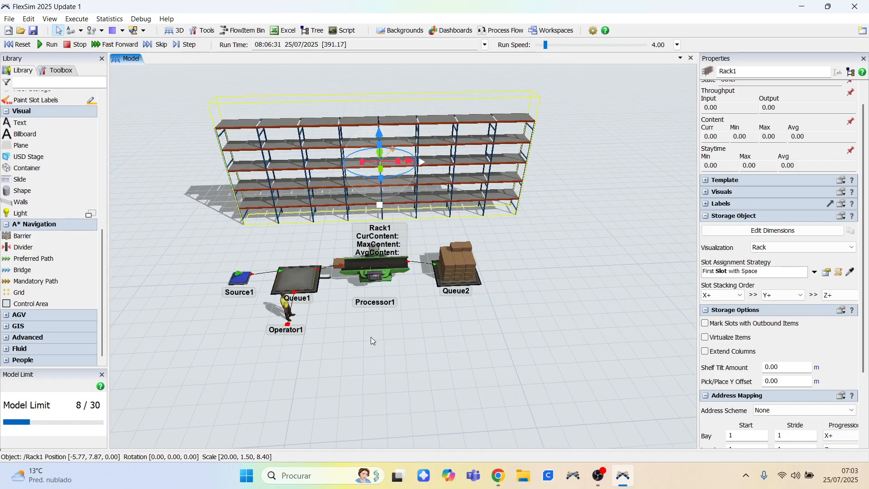
pyautogui.moveTo(371, 337)
pyautogui.mouseDown(button='right')
pyautogui.moveTo(406, 333)
pyautogui.moveTo(373, 334)
pyautogui.mouseUp(button='right')
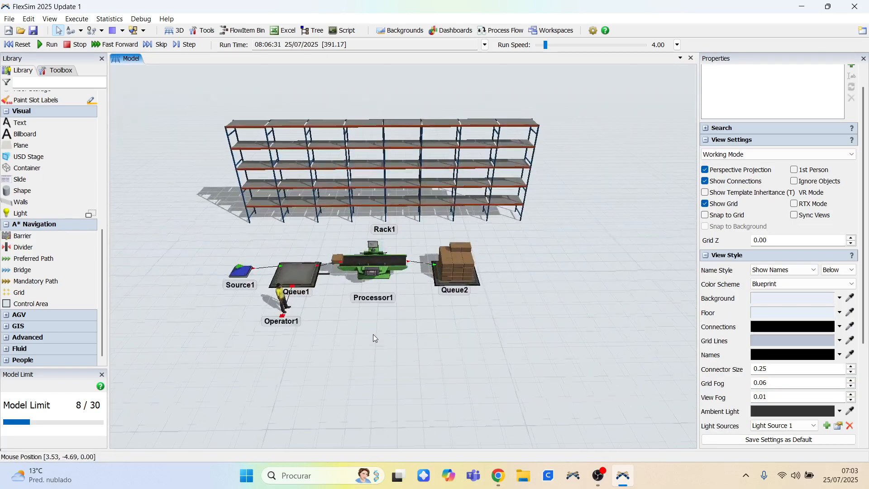
pyautogui.click(20, 45)
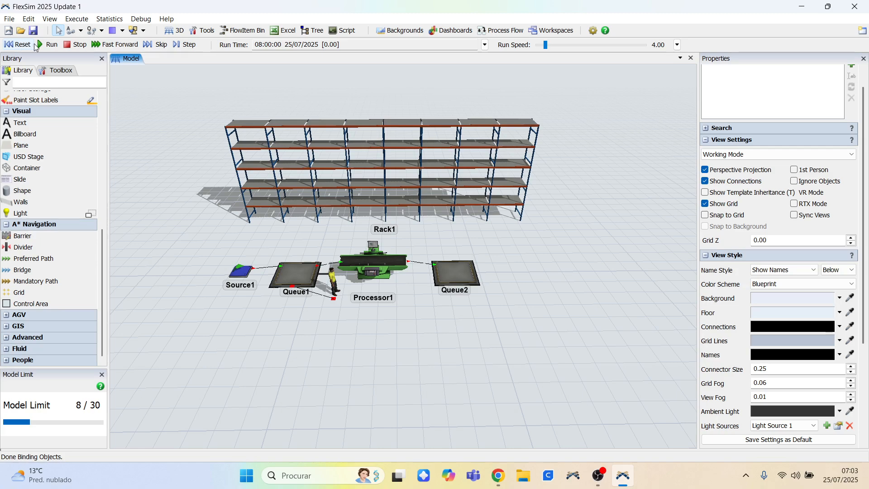
pyautogui.click(38, 45)
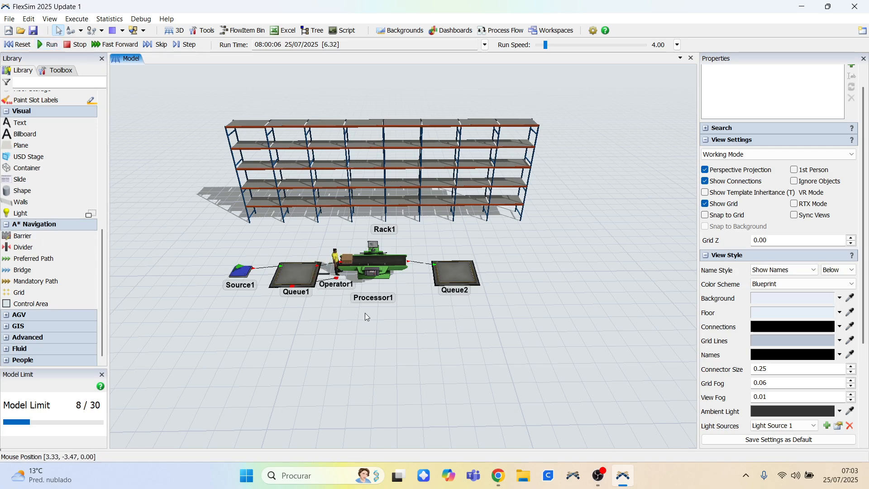
pyautogui.scroll(4, 396, 297)
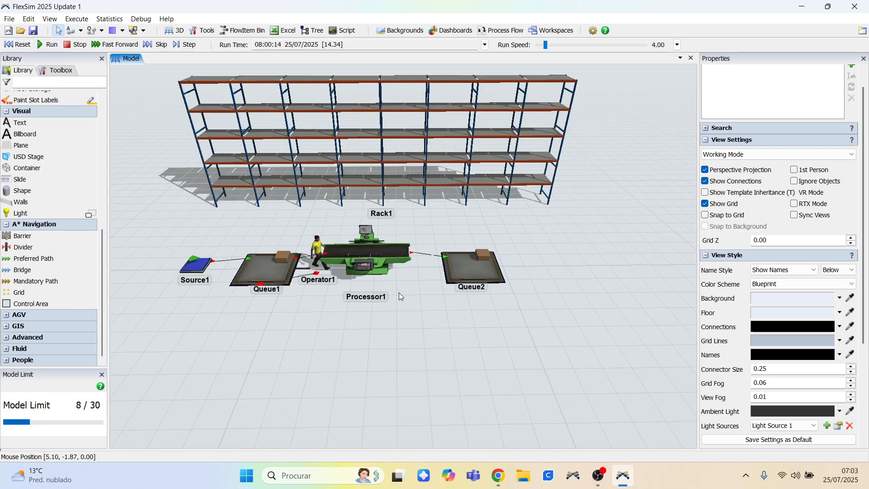